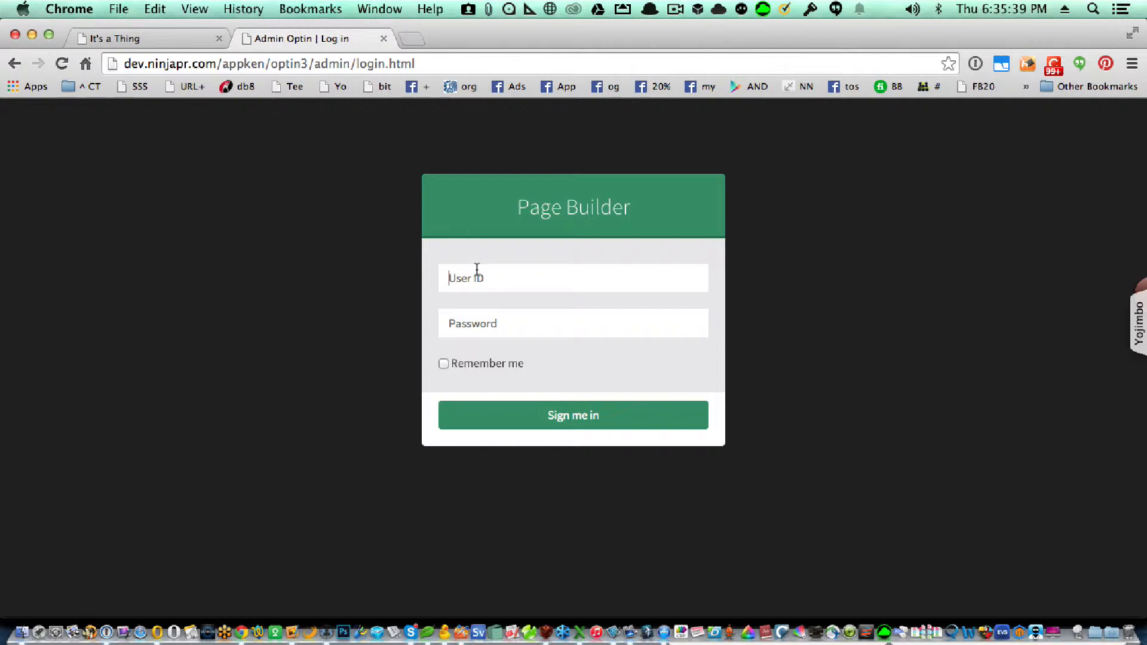
Enter the admin user ID and the account password, then sign in to the Dashboard
text(manager)
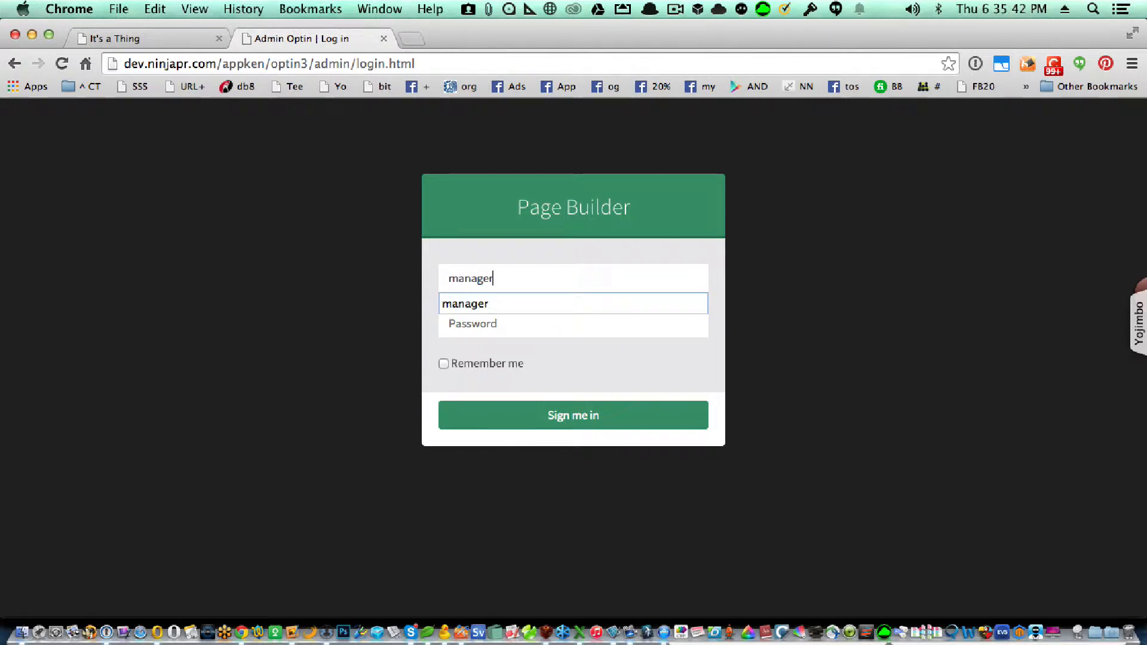
key(Tab)
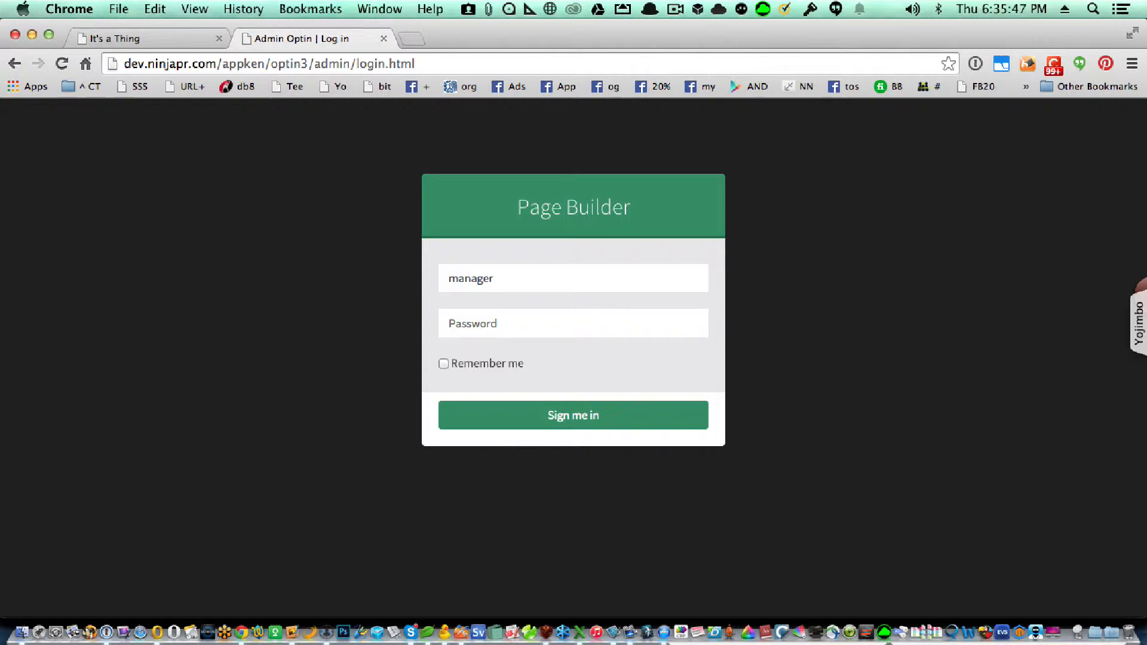
text(*************)
key(Tab)
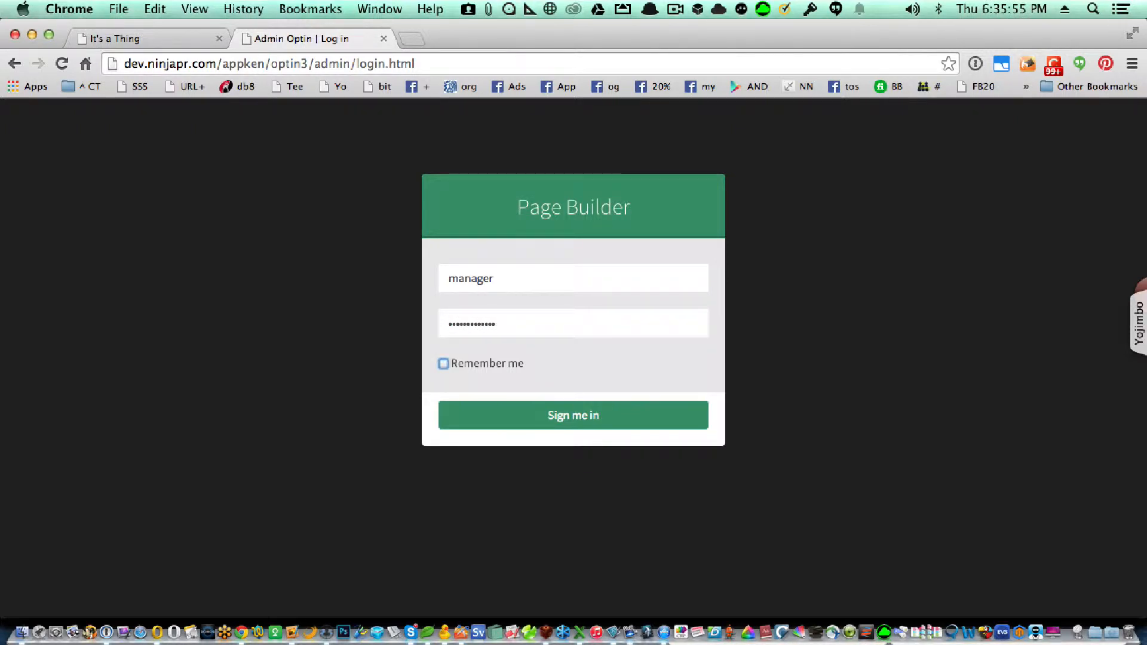
click(523, 420)
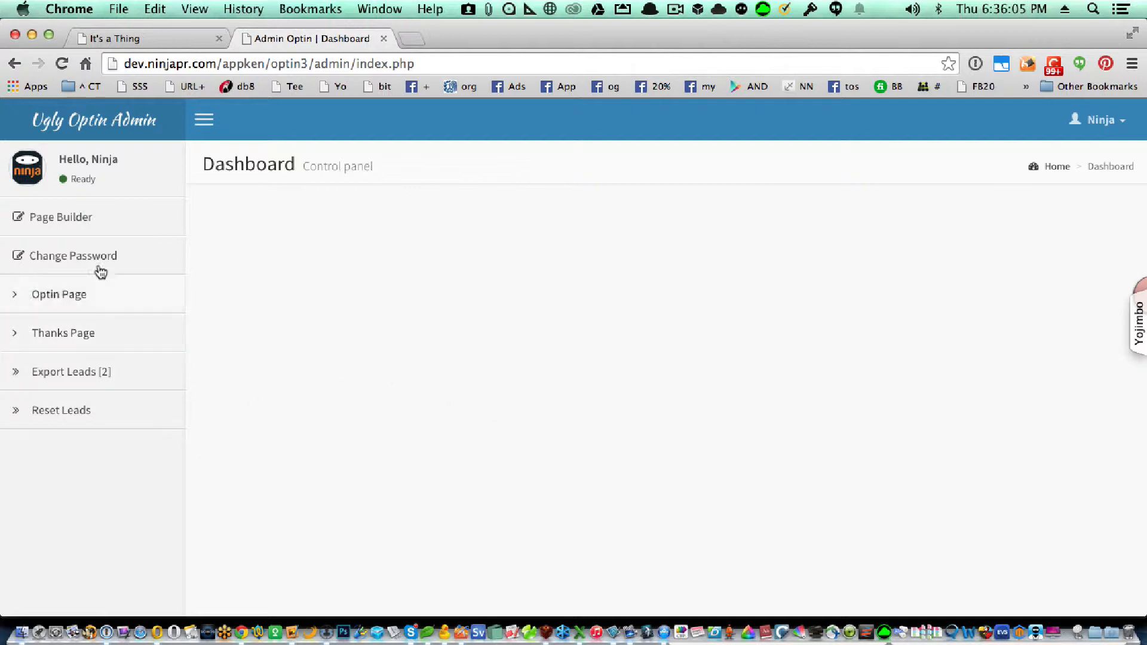
Open Page Builder from the sidebar to show the Optin and Thank You settings
click(74, 218)
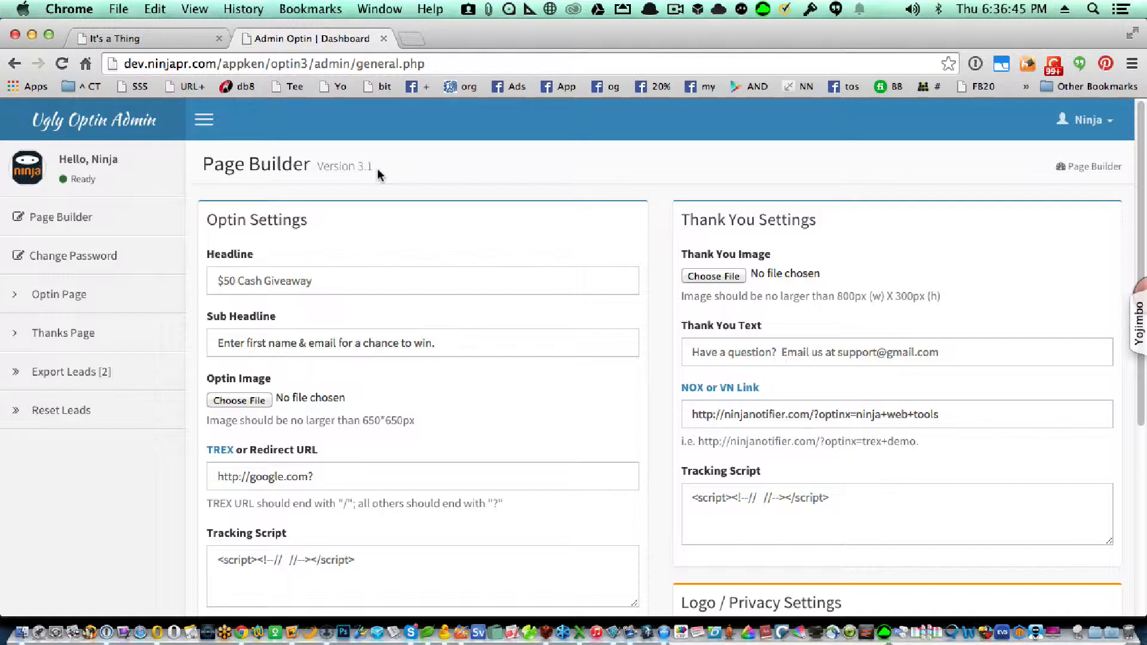
click(317, 278)
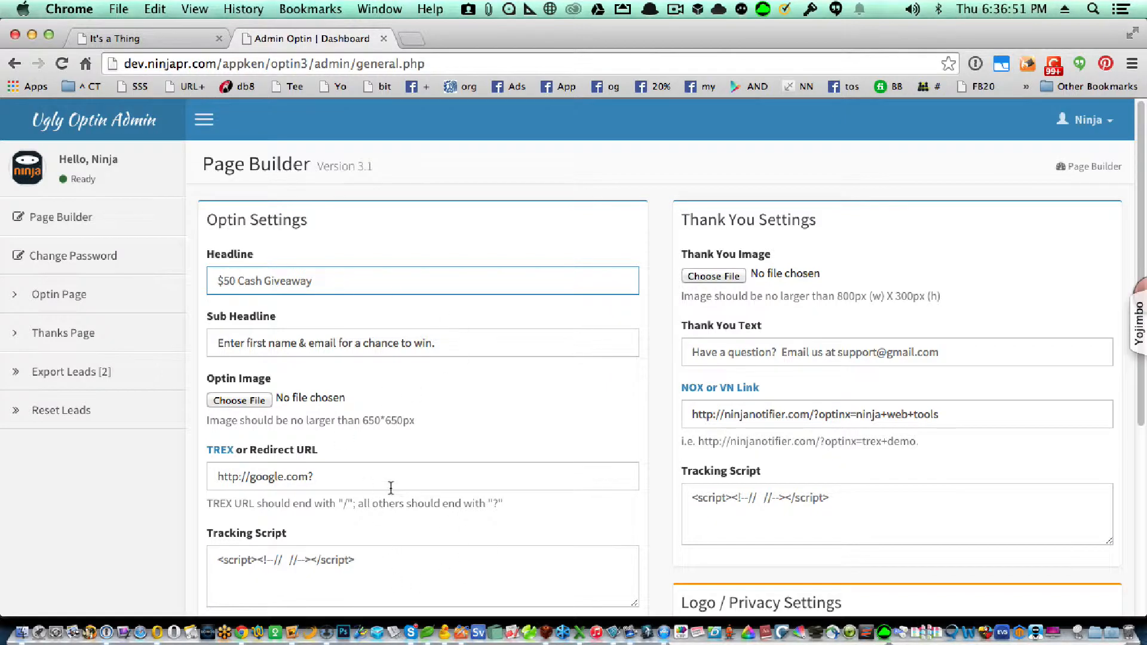
triple_click(376, 464)
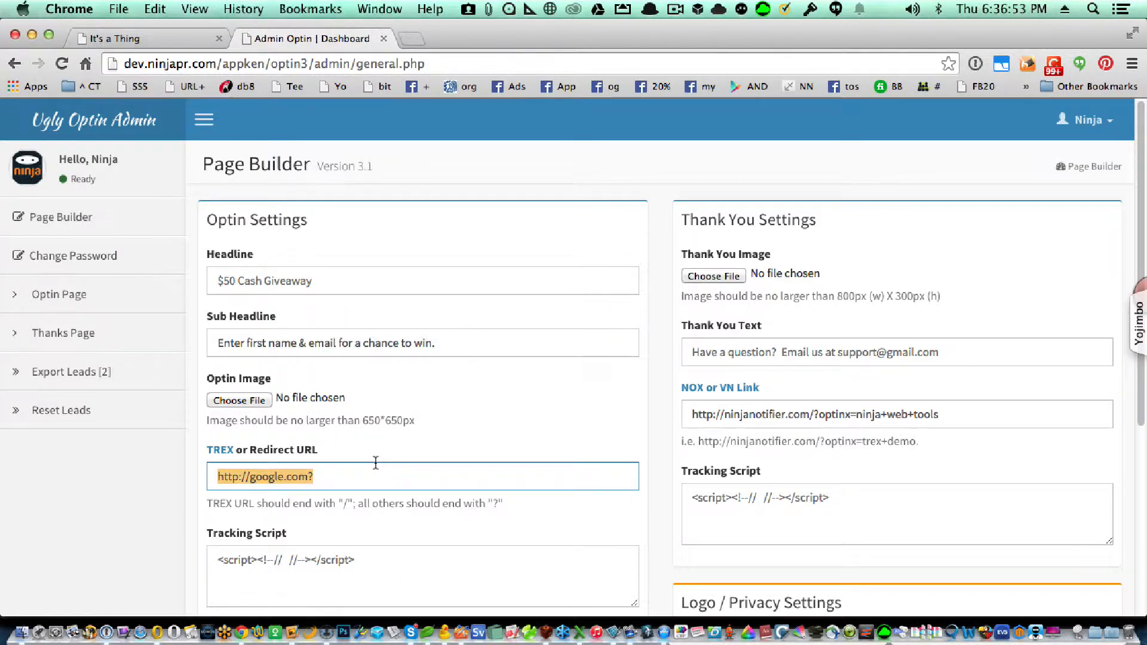
text(http://teefunnel.com/)
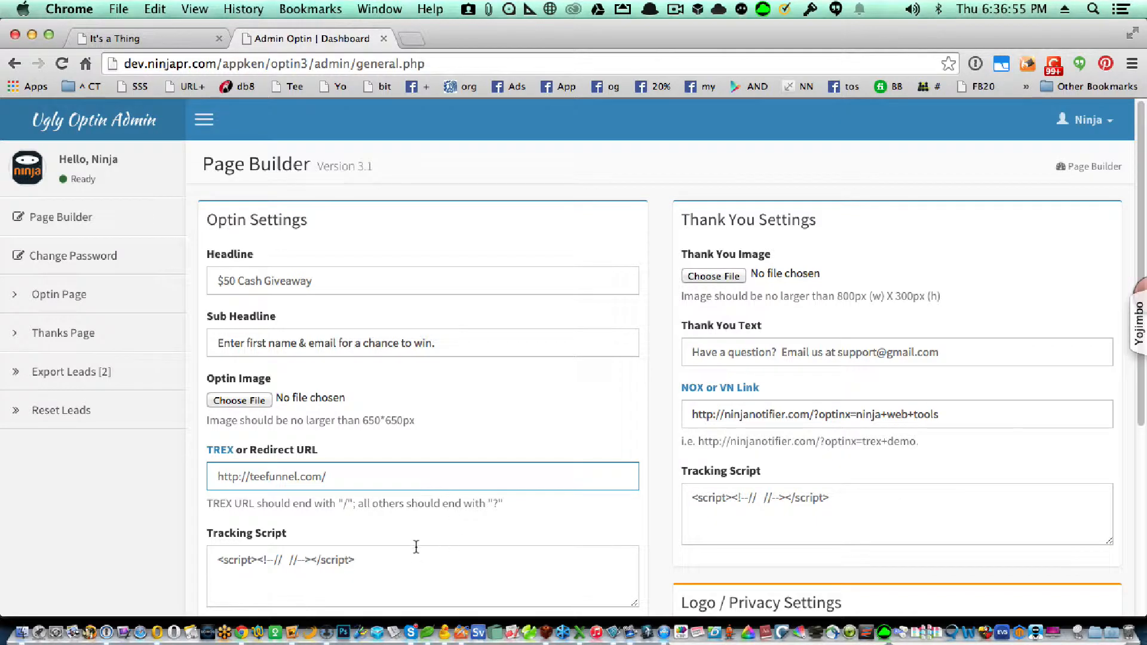
key(Tab)
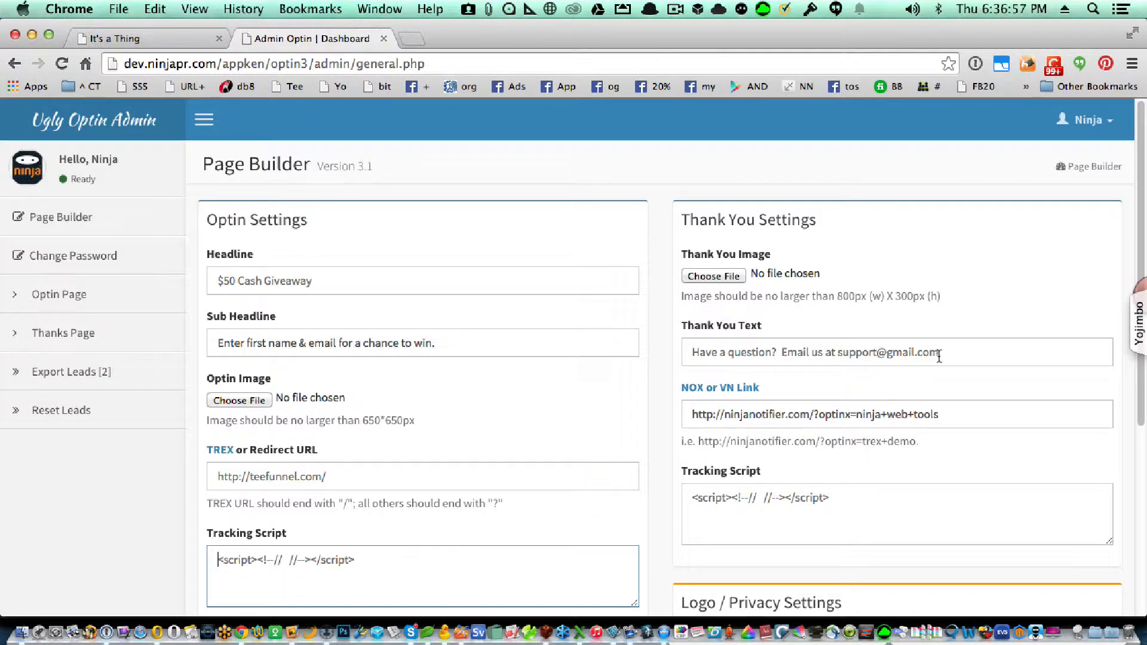
Review the thank-you text and sub headline, and autofill the headline '$50 Cash Giveaway'
click(939, 356)
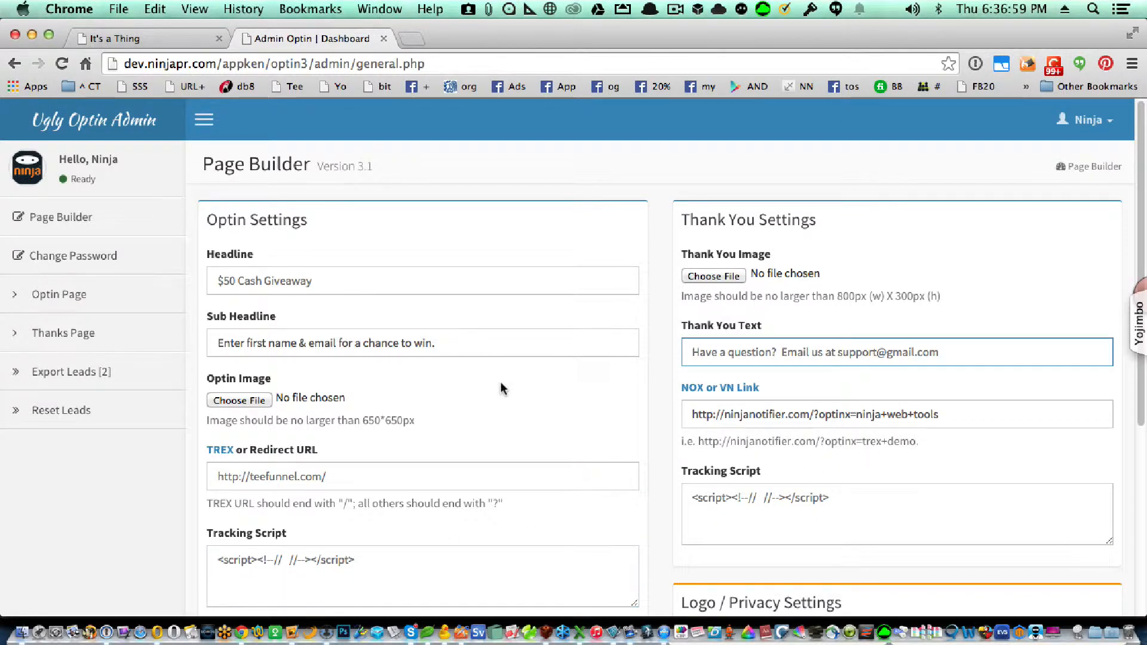
click(473, 350)
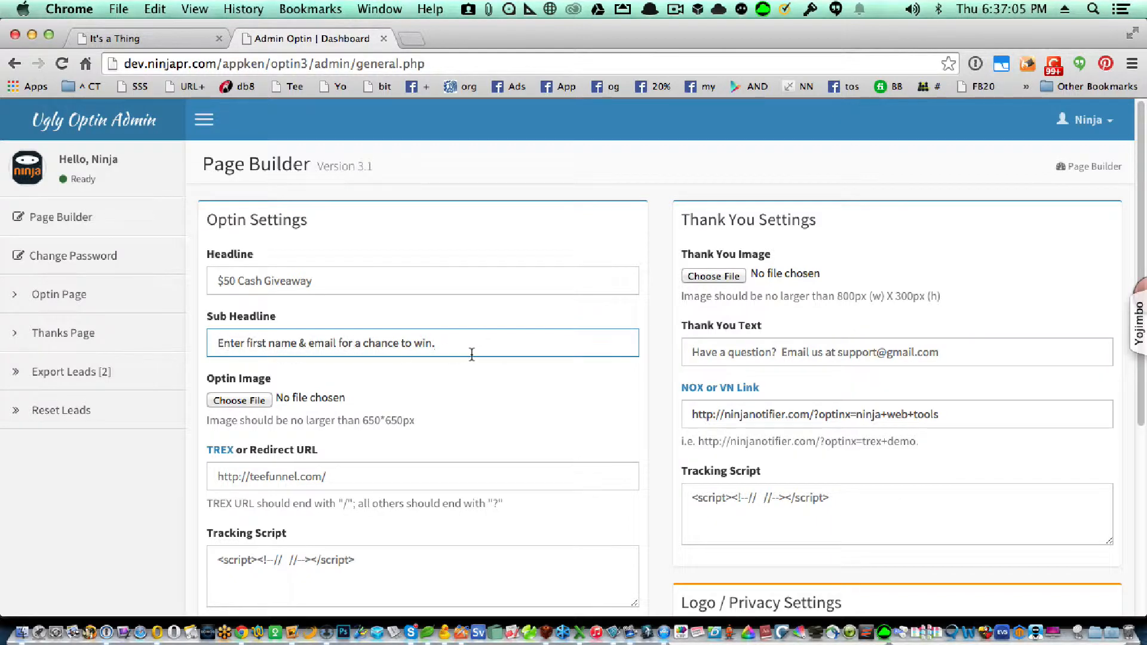
click(286, 282)
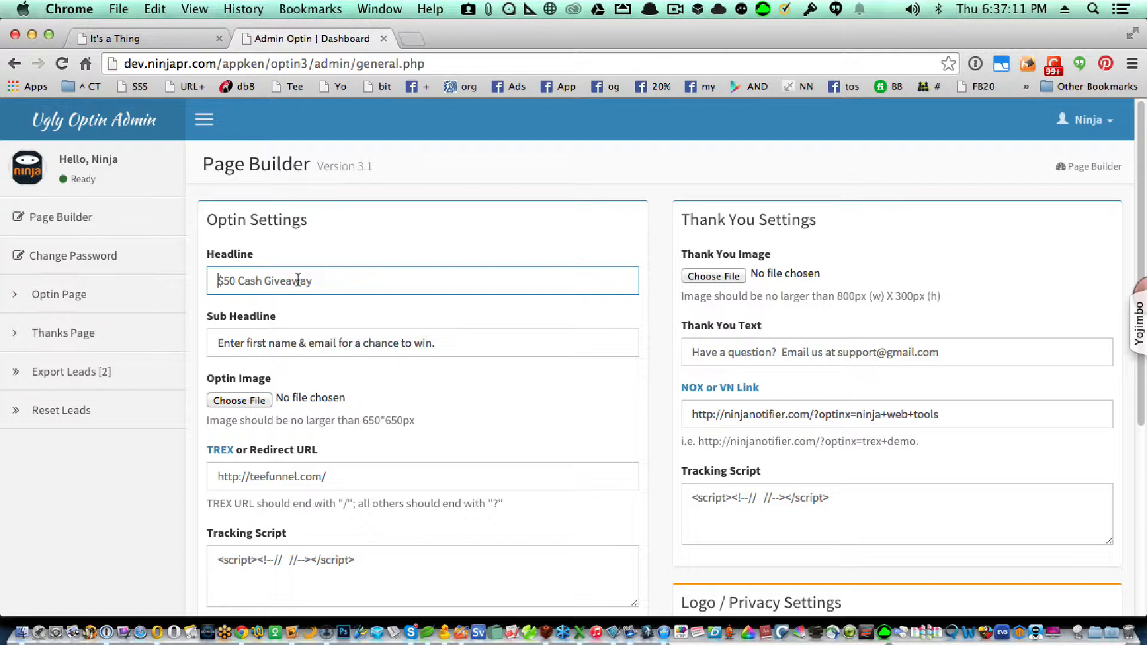
text($)
click(296, 306)
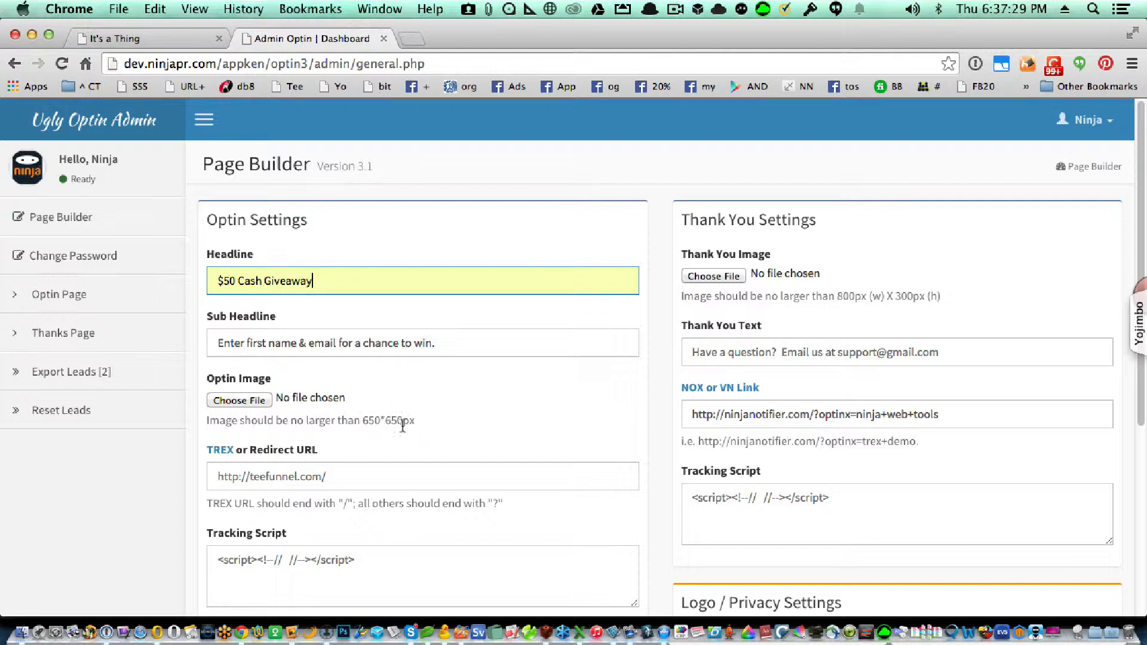
Choose 50bill.png as the optin image and confirm the redirect URL is unchanged
click(244, 399)
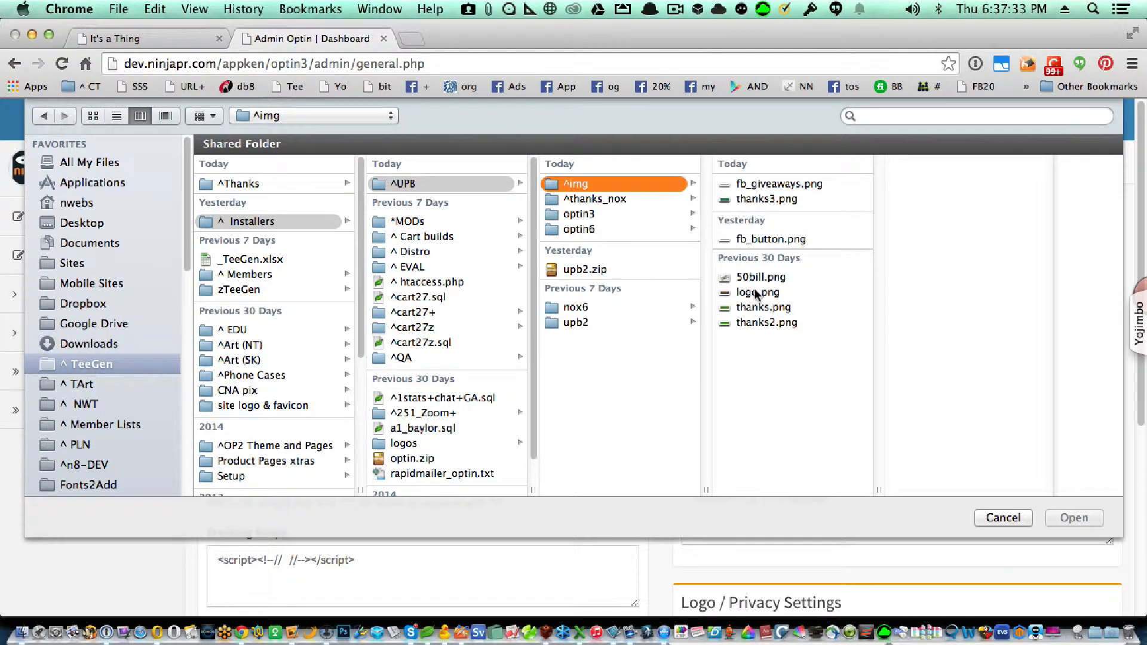
click(753, 278)
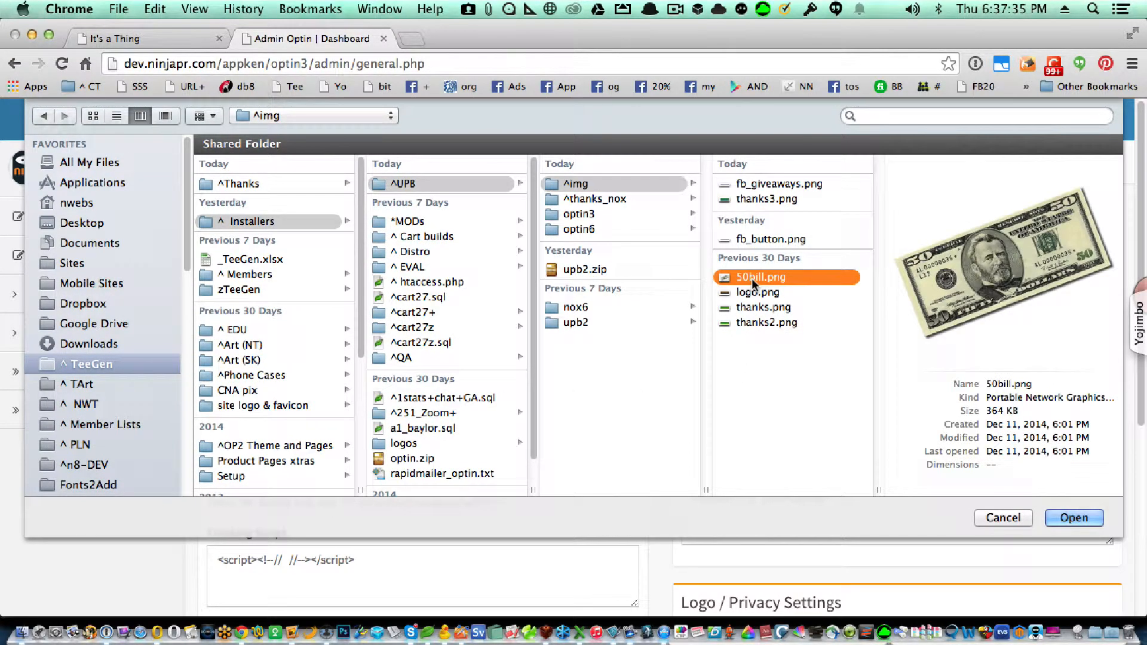
double_click(751, 278)
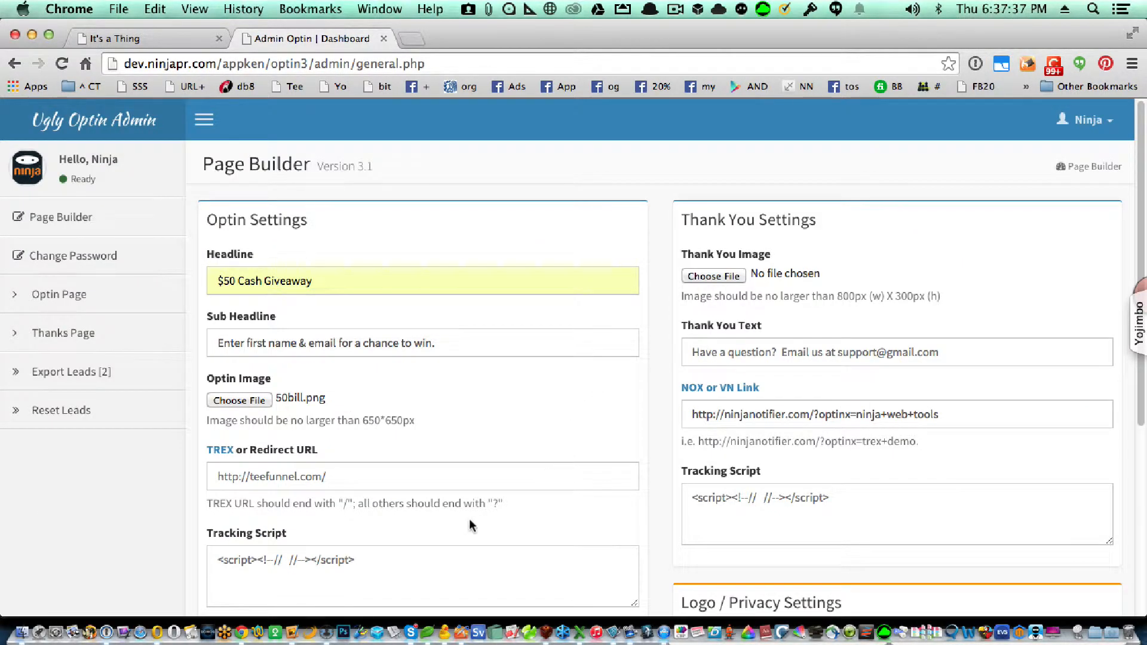
click(386, 472)
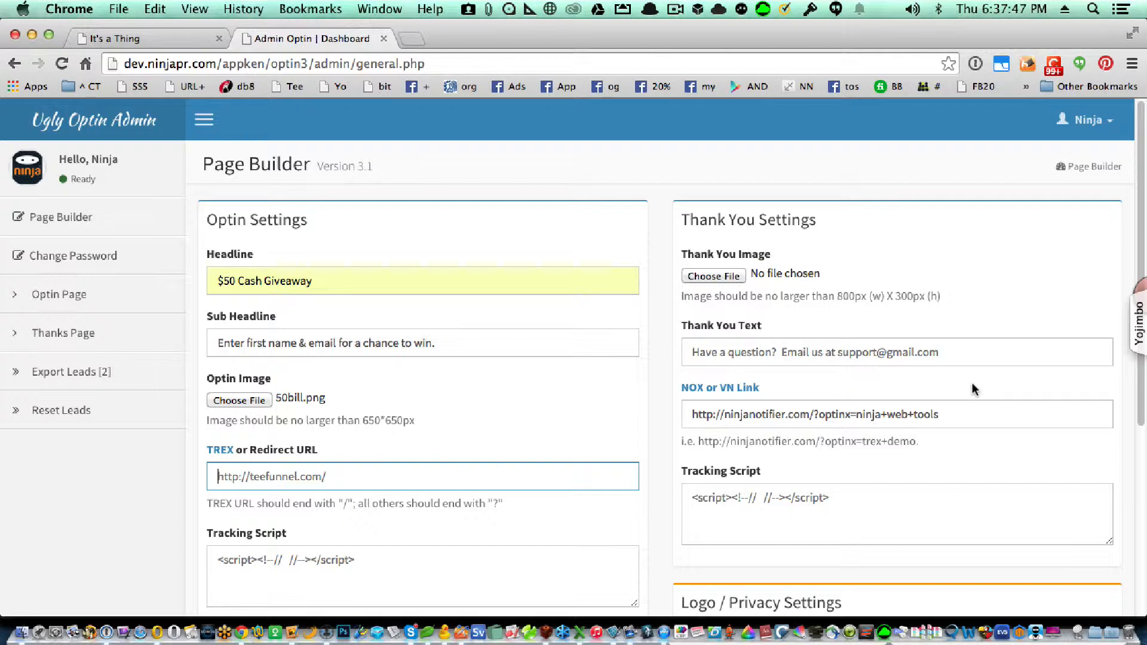
Select 'First Name & email' in the Optin Form Options
scroll(581, 460, down, 5)
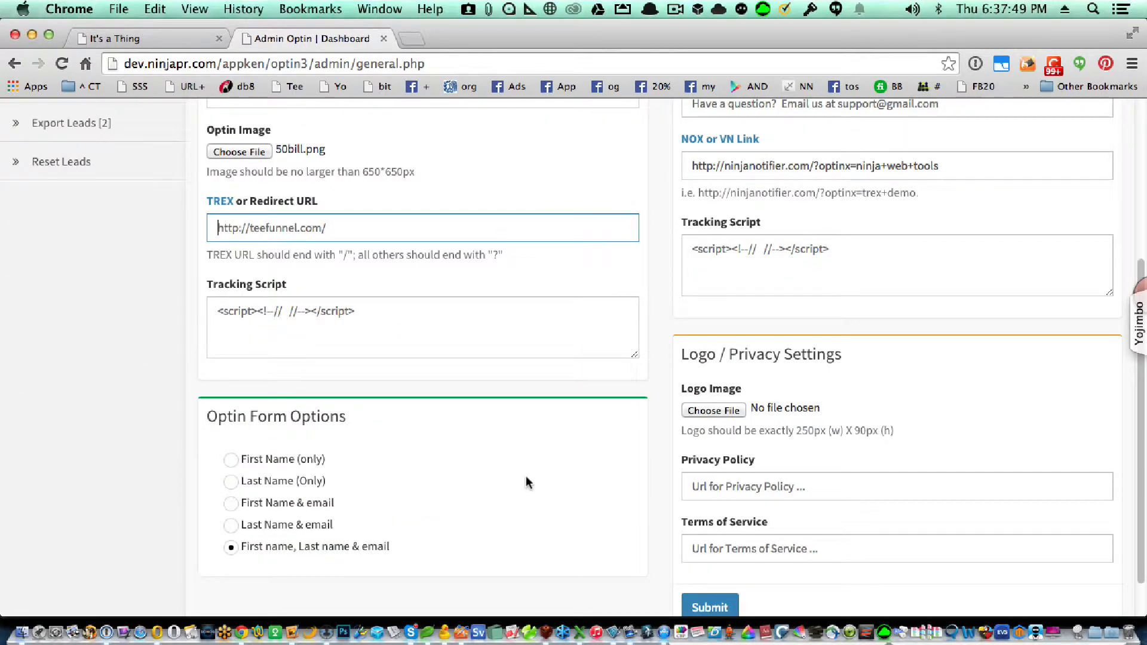
click(287, 507)
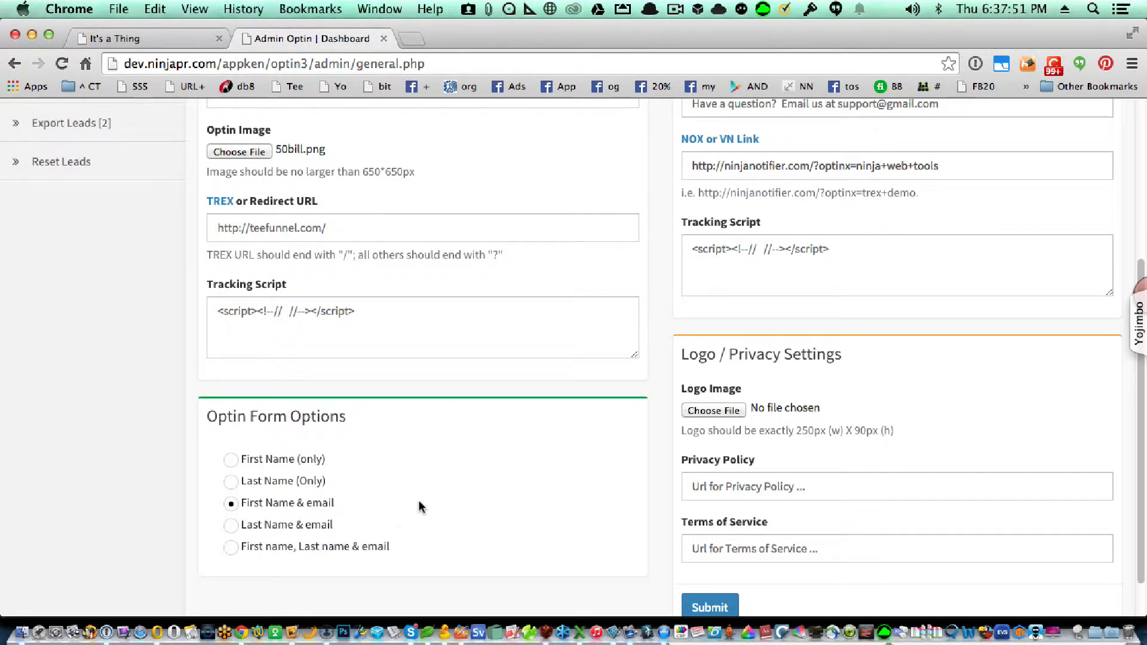
scroll(418, 507, up, 2)
scroll(382, 519, down, 1)
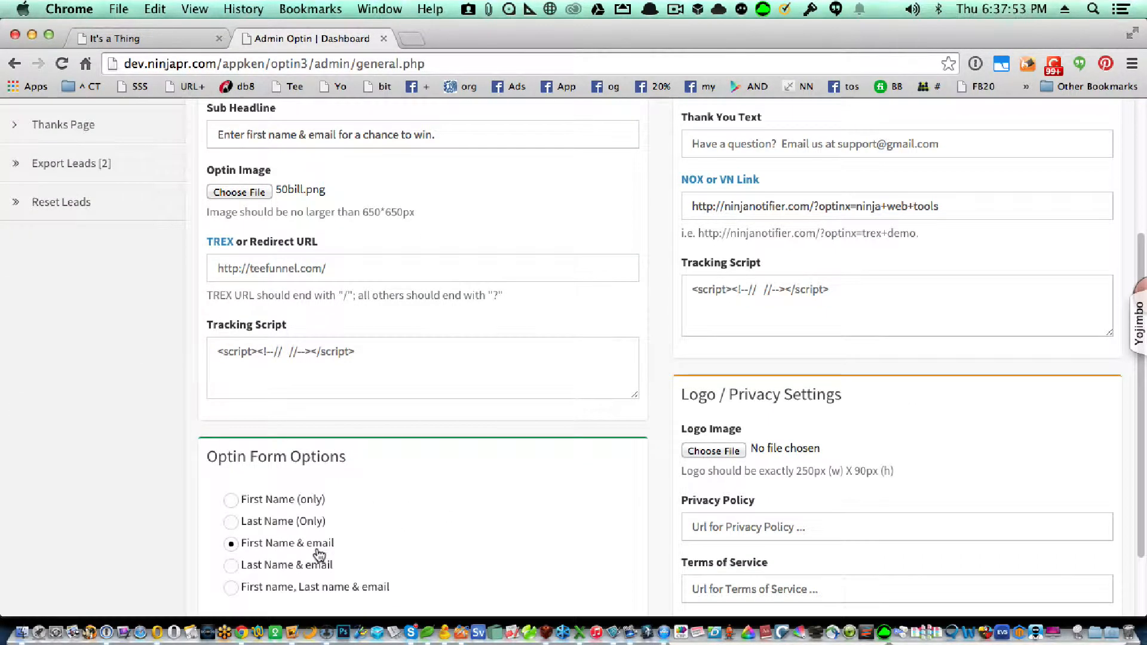
scroll(415, 558, up, 3)
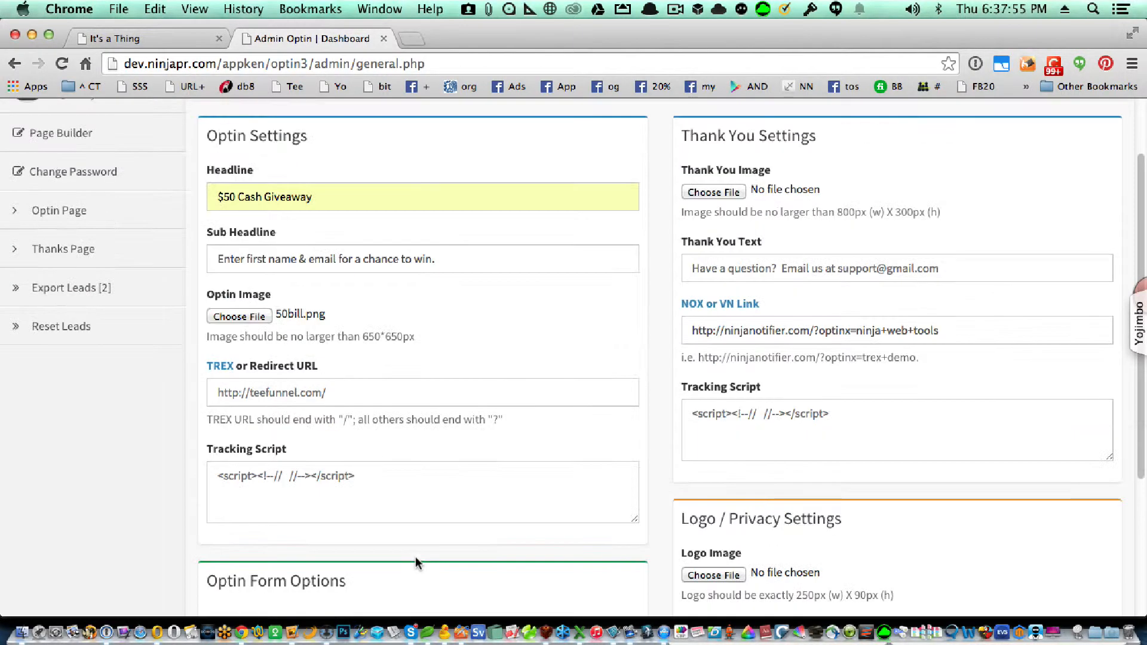
Review the redirect URL and optin tracking script fields
click(343, 398)
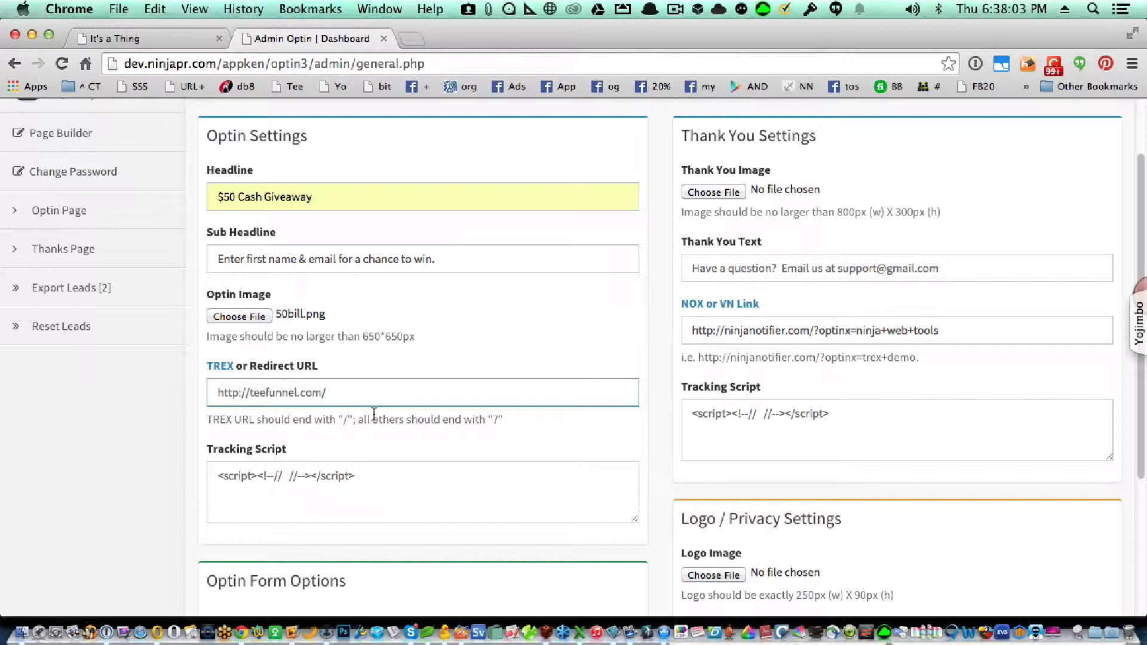
click(385, 484)
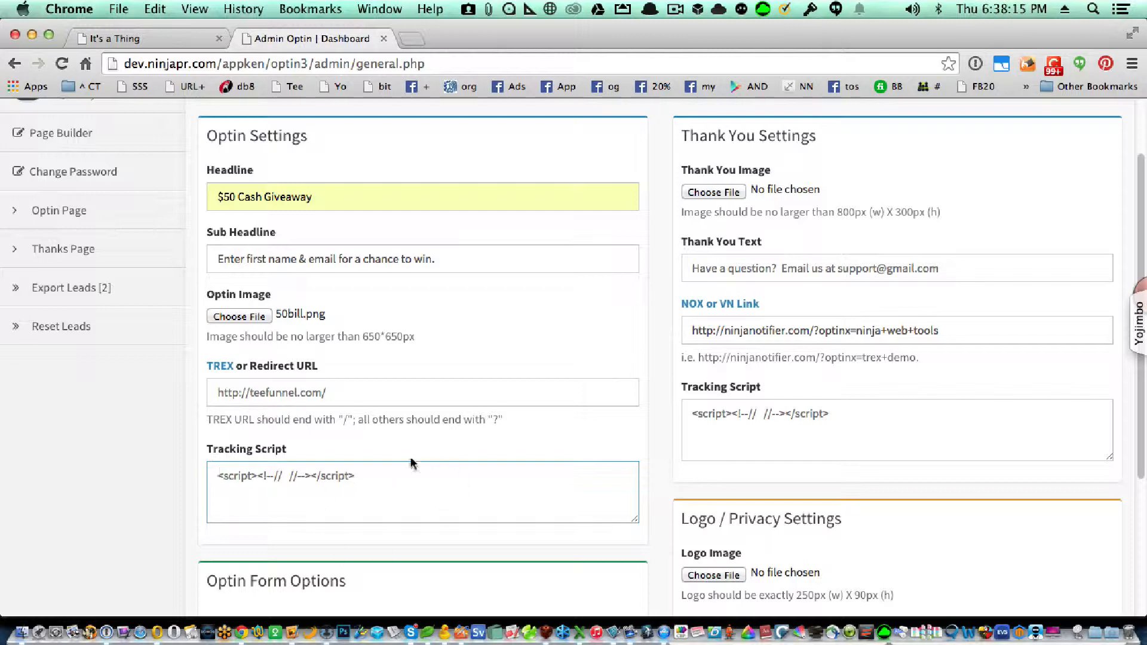
scroll(467, 513, down, 5)
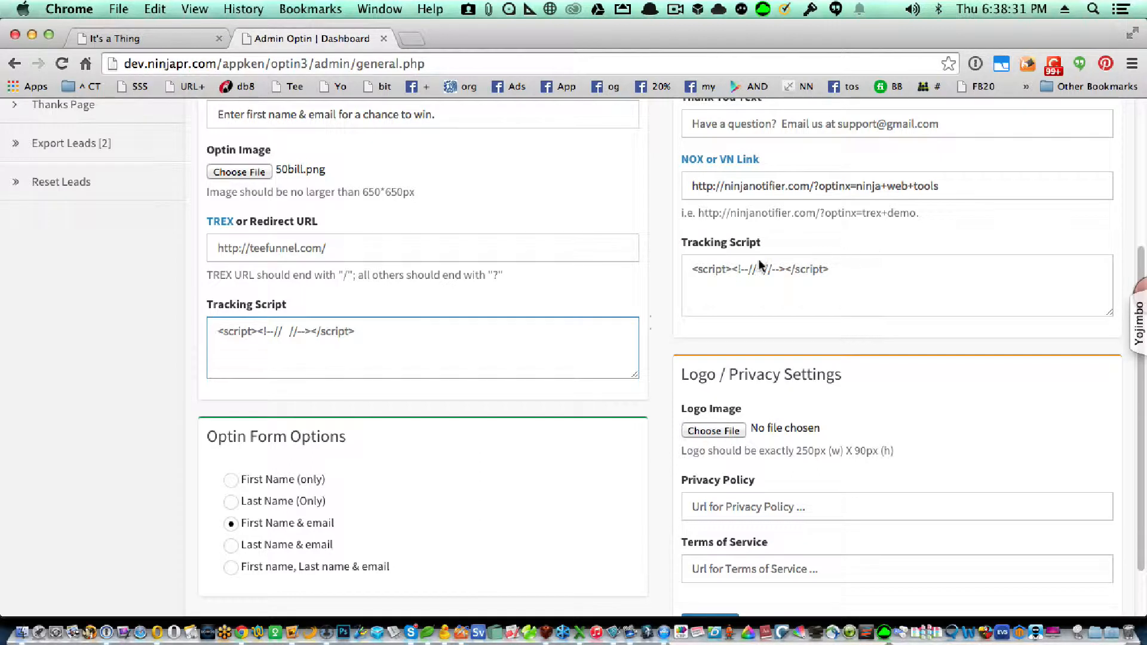
click(384, 246)
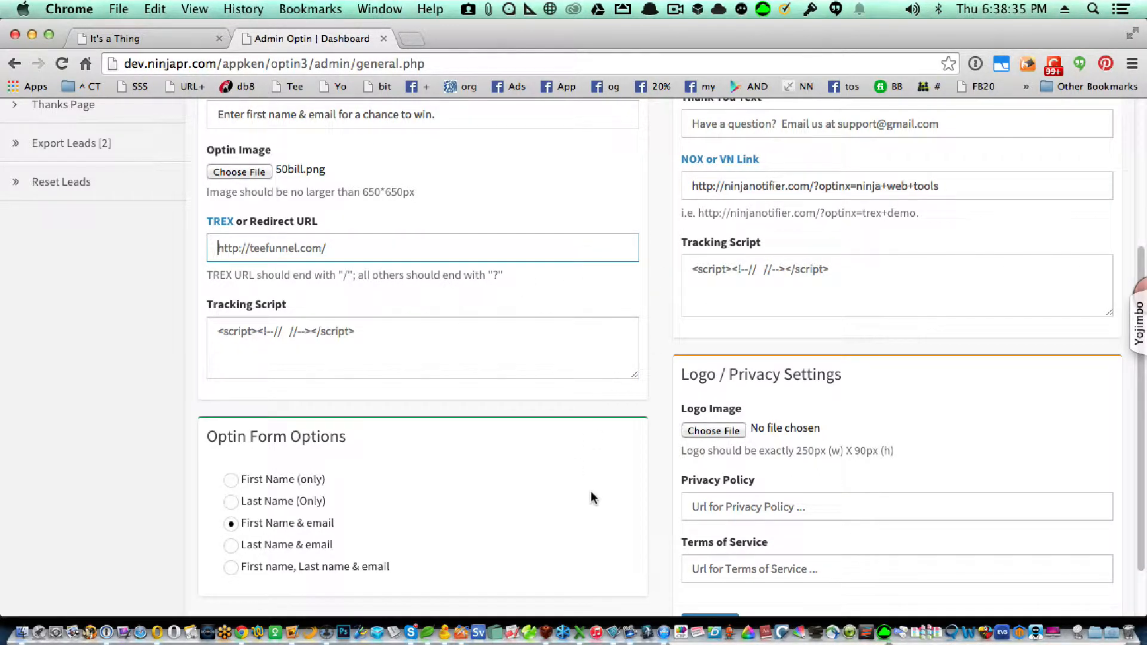
scroll(622, 497, down, 1)
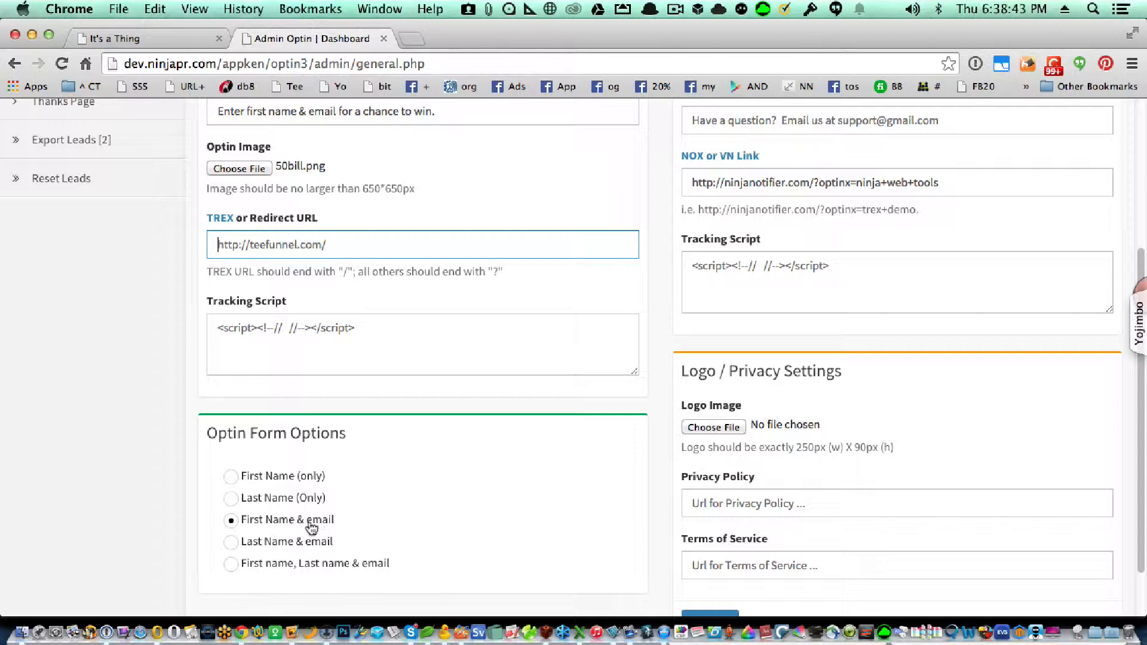
scroll(628, 517, up, 5)
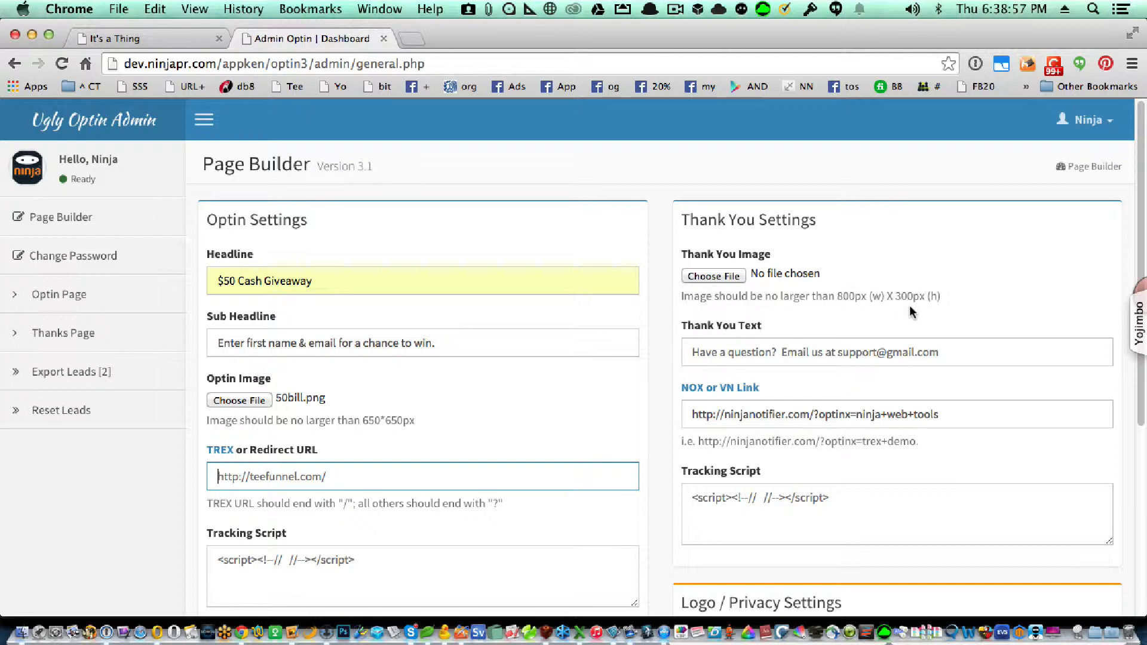
Load thanks3.png as the thank-you image
click(726, 277)
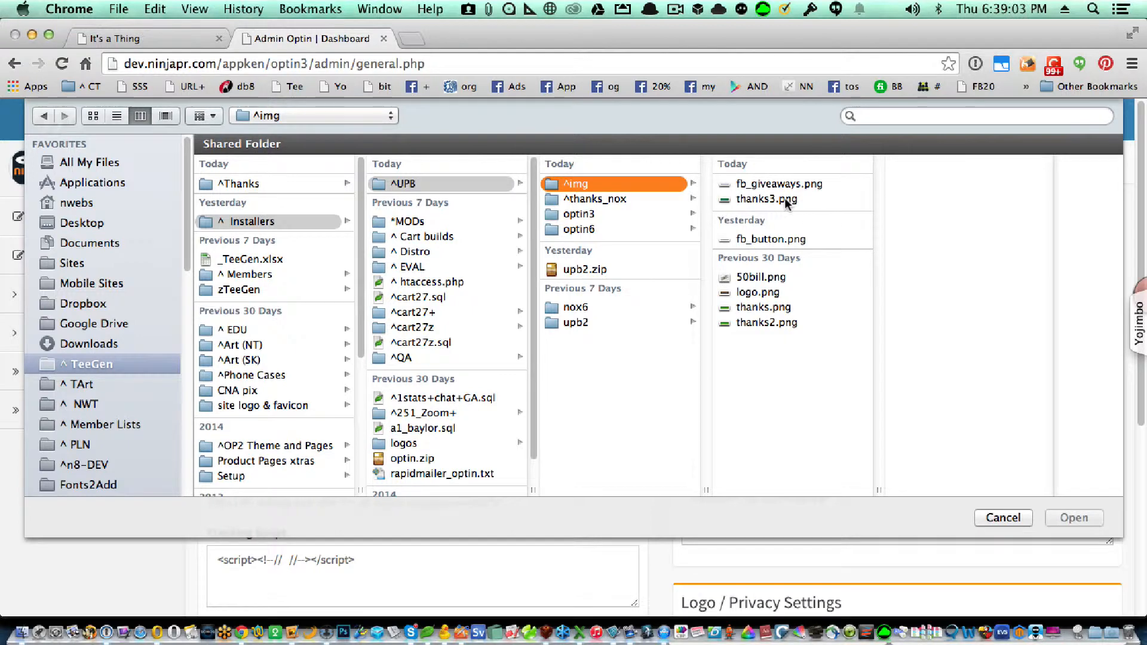
click(784, 198)
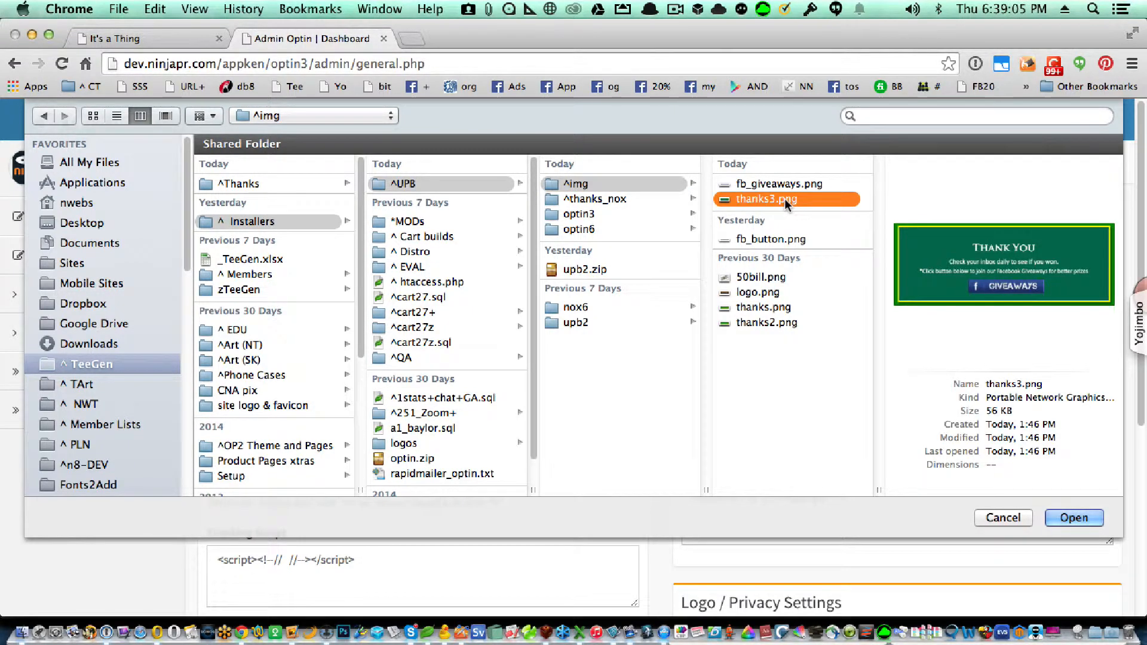
double_click(784, 199)
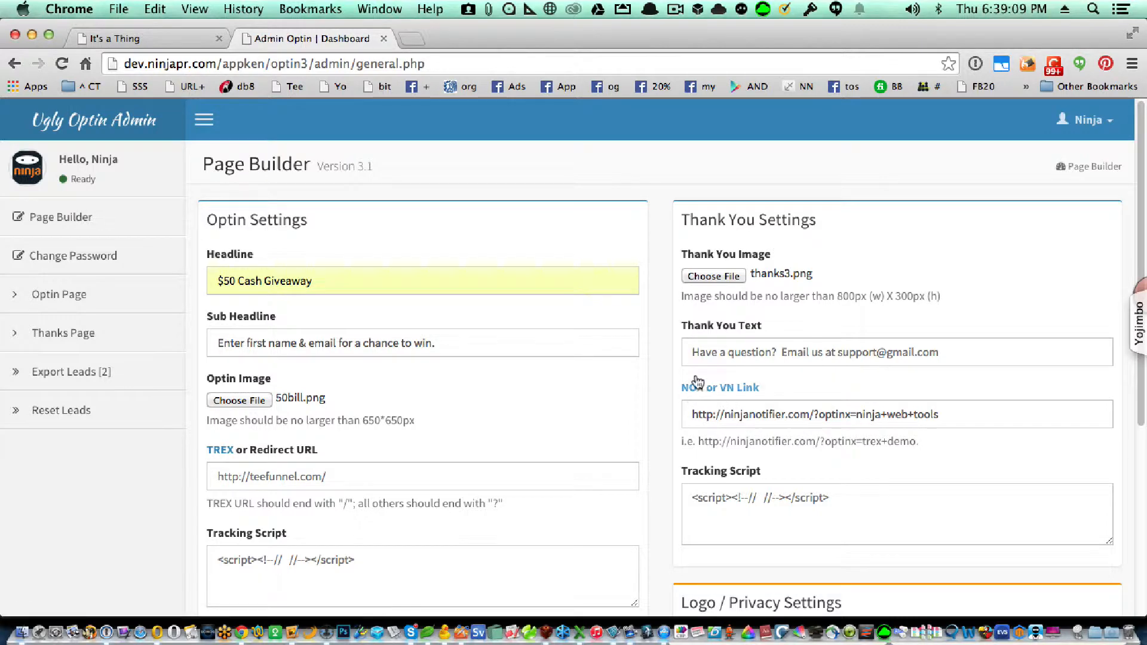
Fill Thank You Text with the saved 'Have a question? Email us at' support entry
click(697, 349)
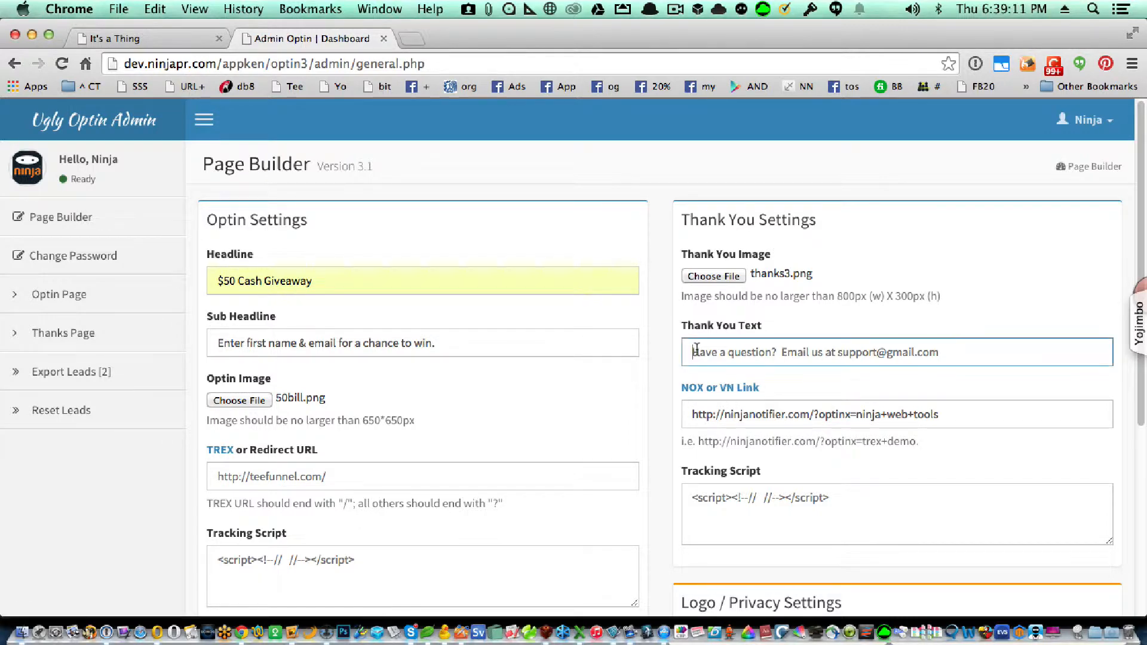
click(945, 350)
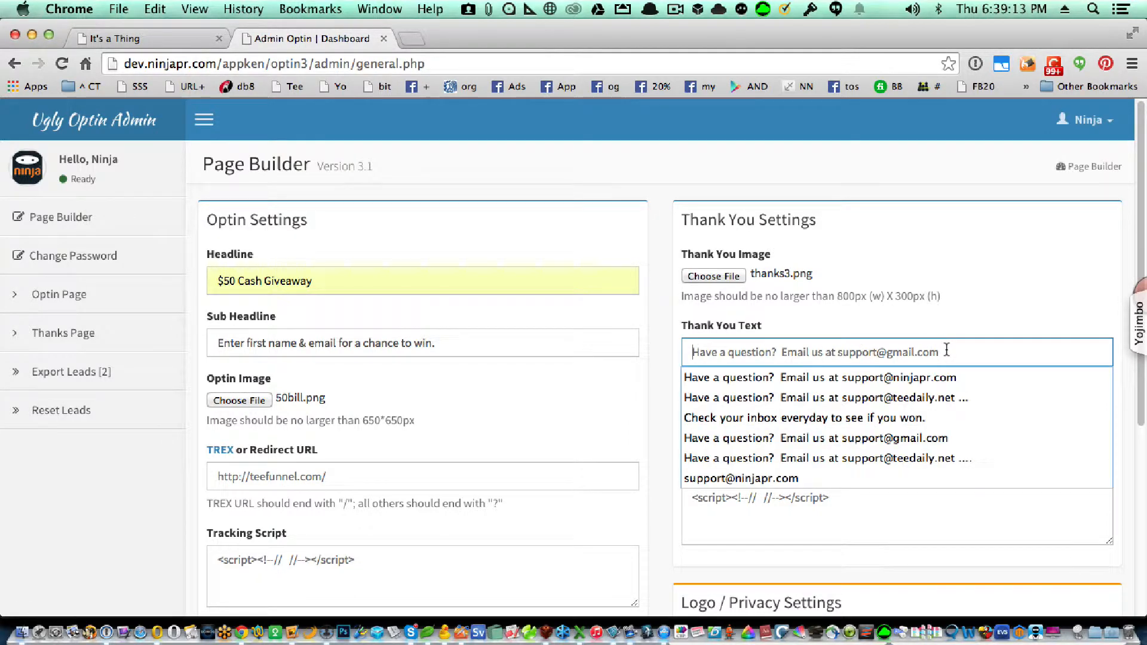
click(927, 438)
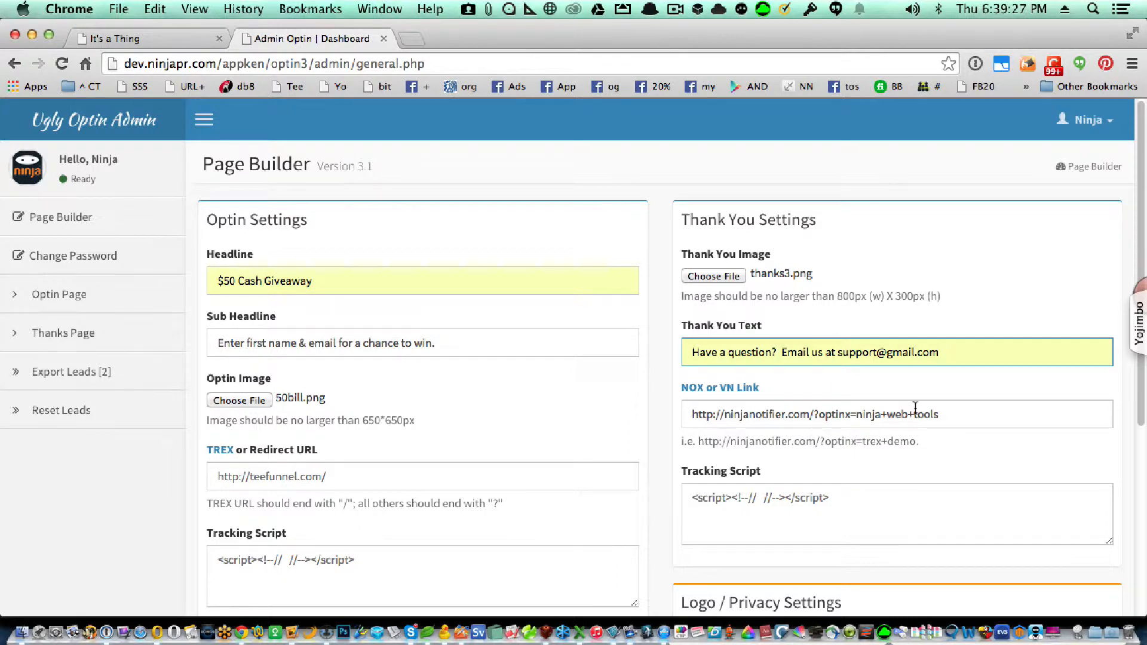
click(983, 412)
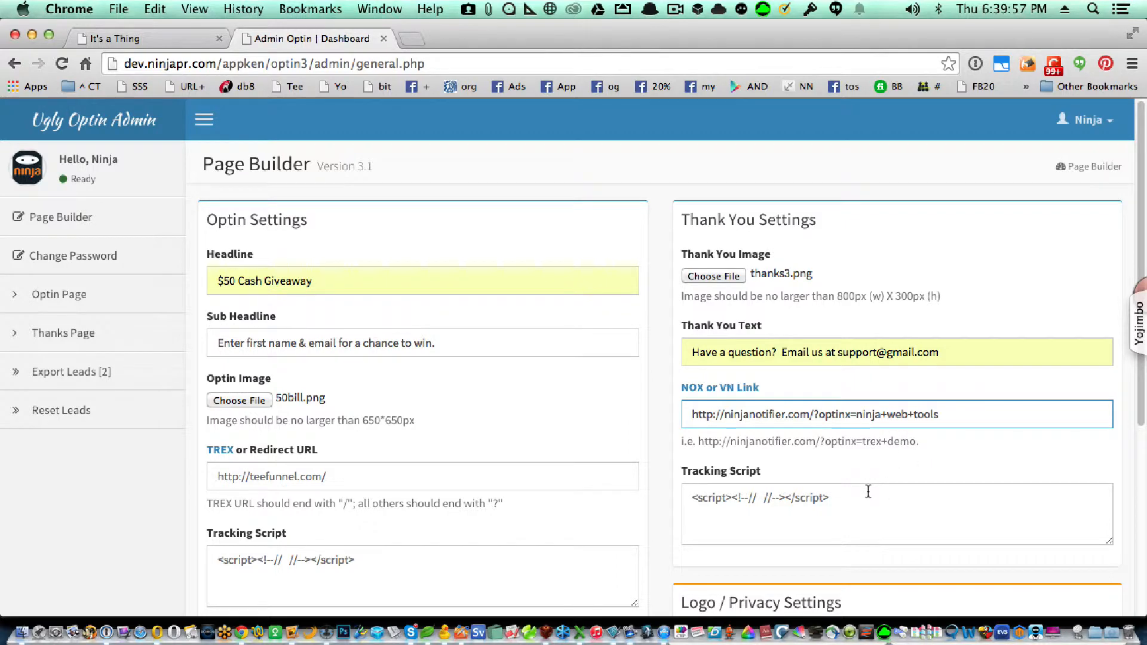
key(Tab)
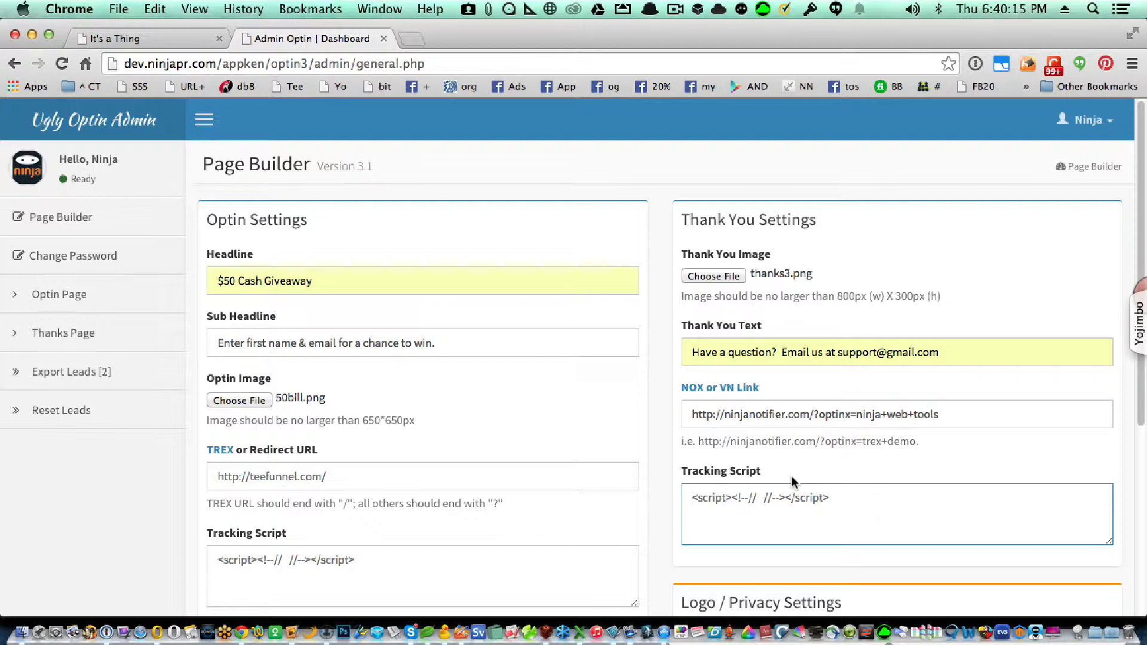
Set logo.png as the Logo Image
scroll(790, 476, down, 3)
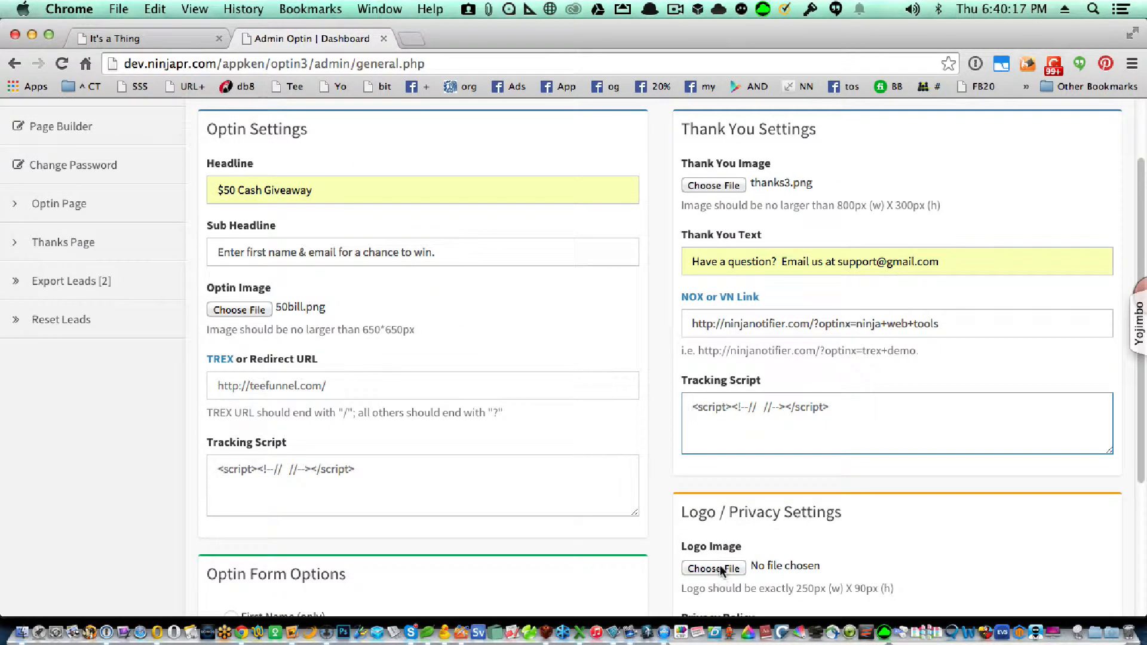
click(718, 571)
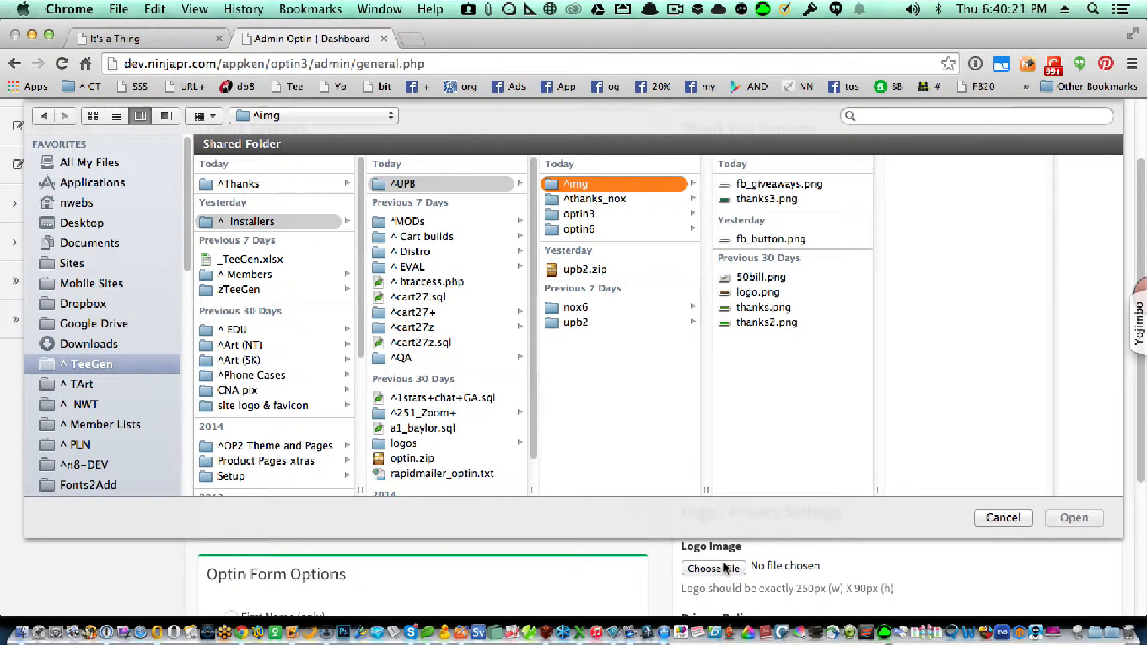
click(747, 292)
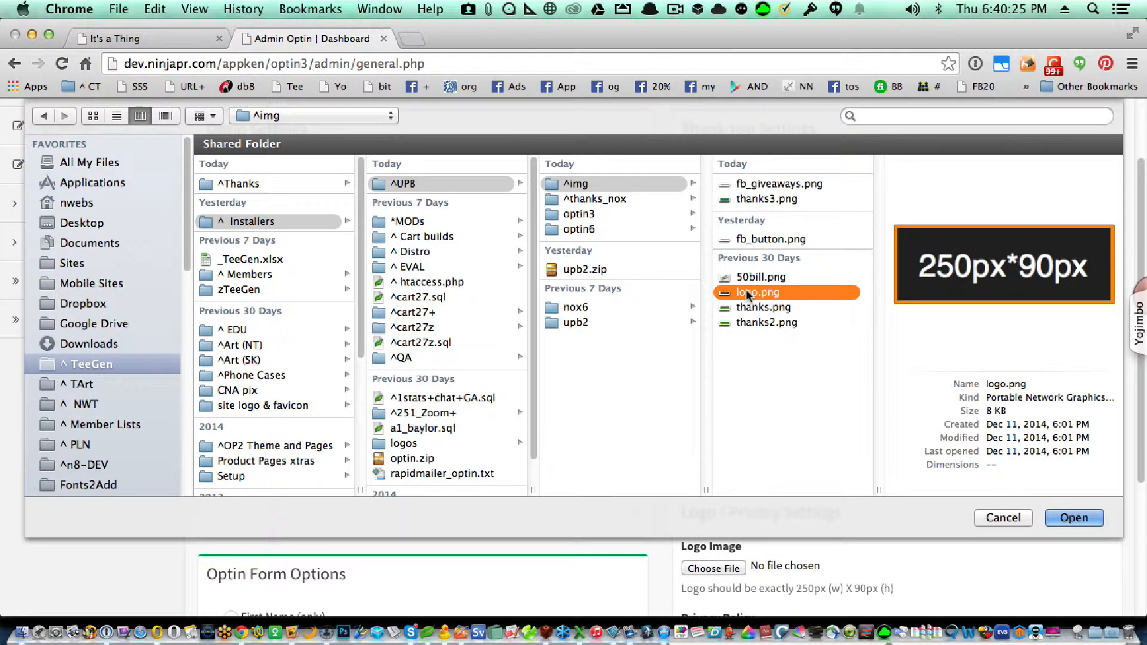
key(Return)
Check the Privacy Policy URL and submit all Page Builder settings
scroll(775, 473, down, 3)
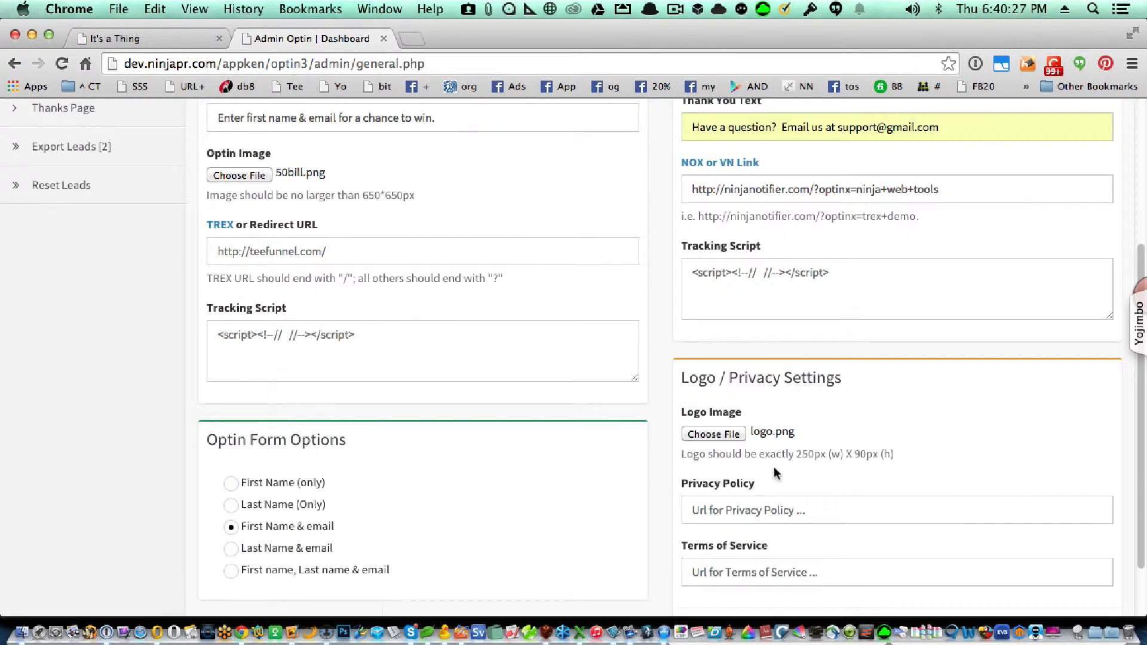
click(739, 510)
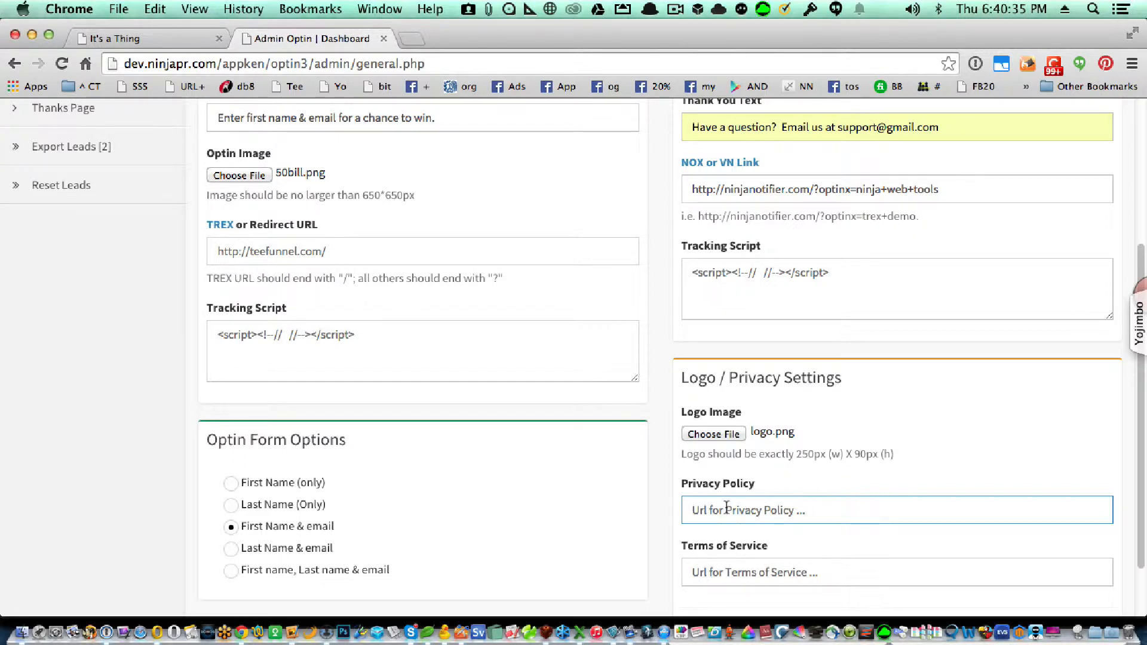
scroll(716, 564, down, 3)
click(717, 565)
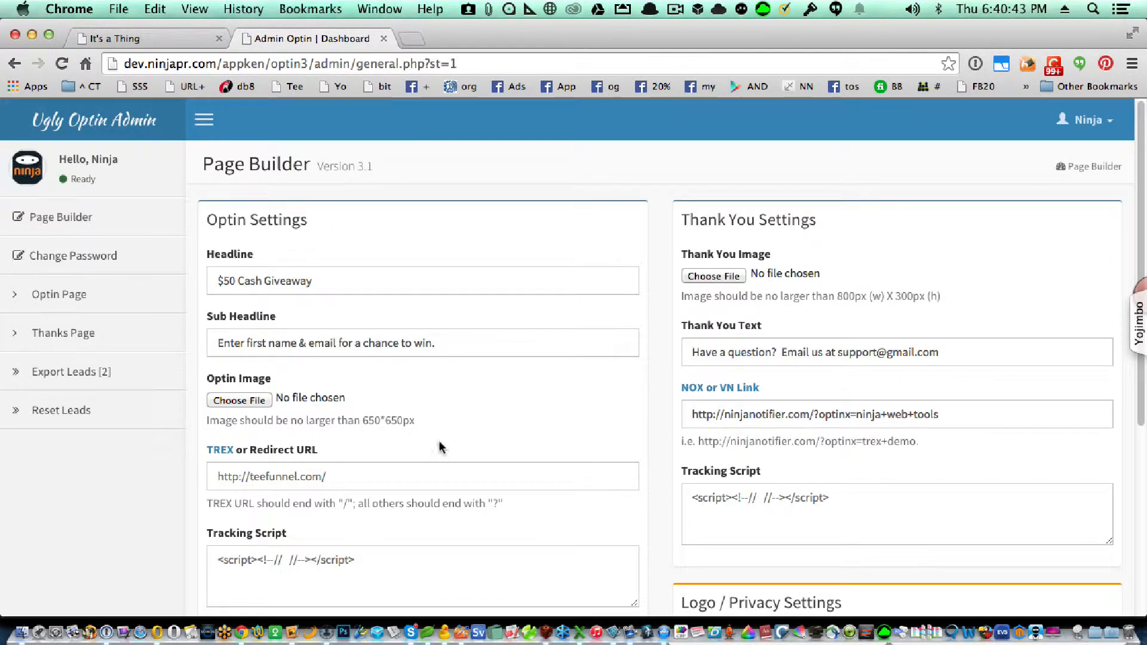
Open the live optin page, preview it at narrow mobile width, then restore full width
click(85, 299)
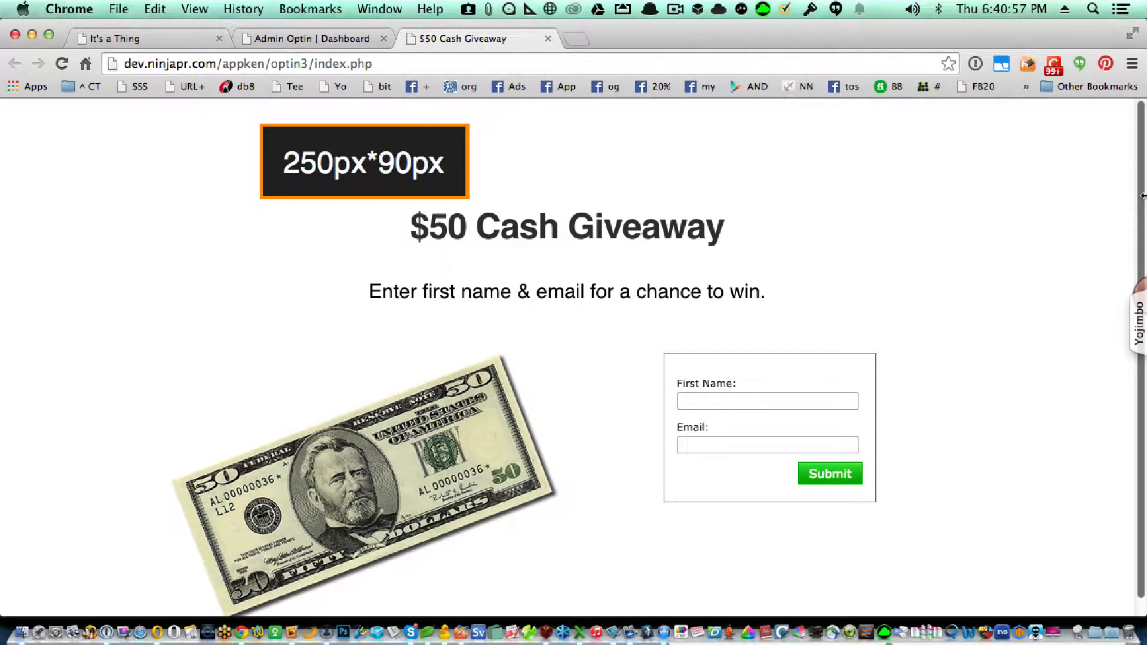
drag(1143, 196, 3, 257)
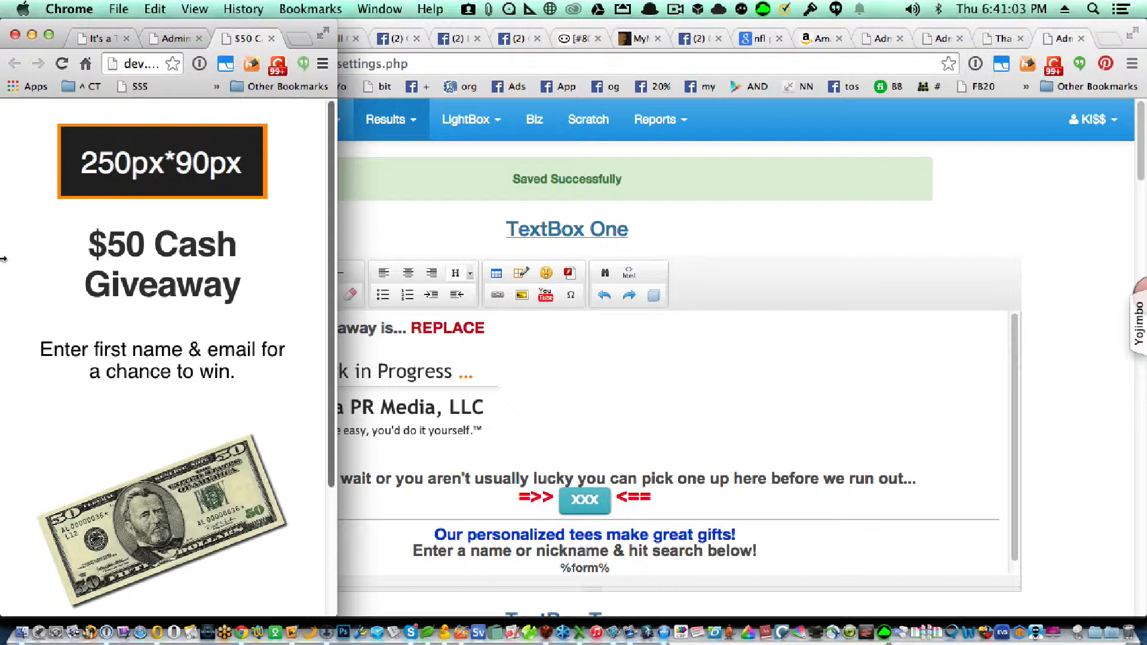
scroll(167, 335, down, 5)
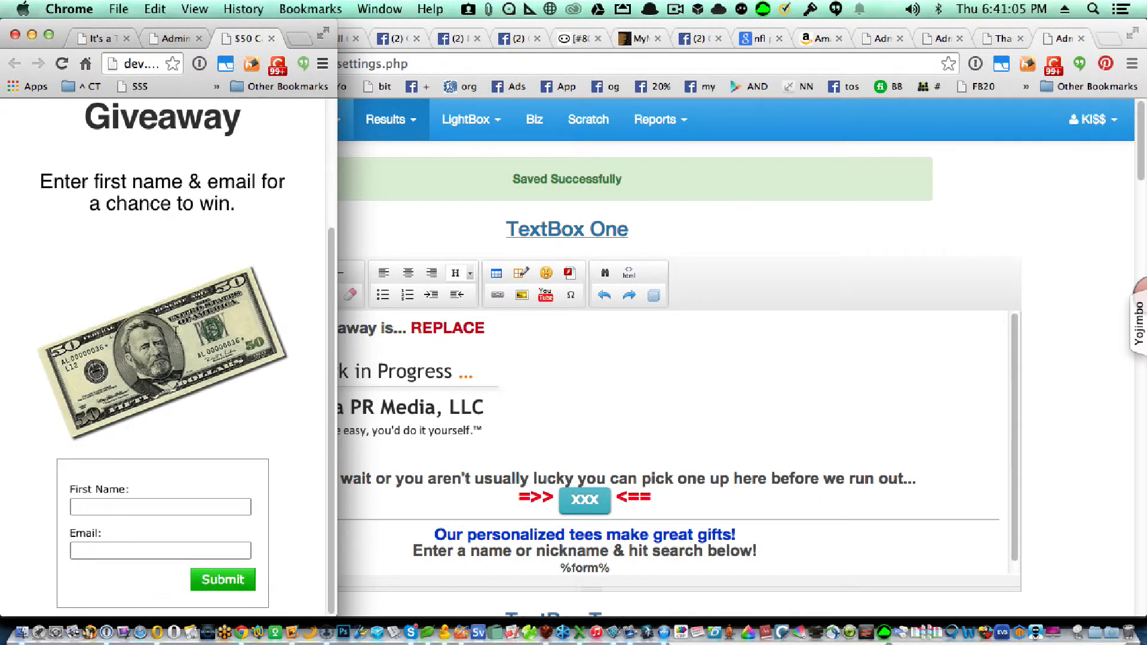
scroll(176, 337, up, 5)
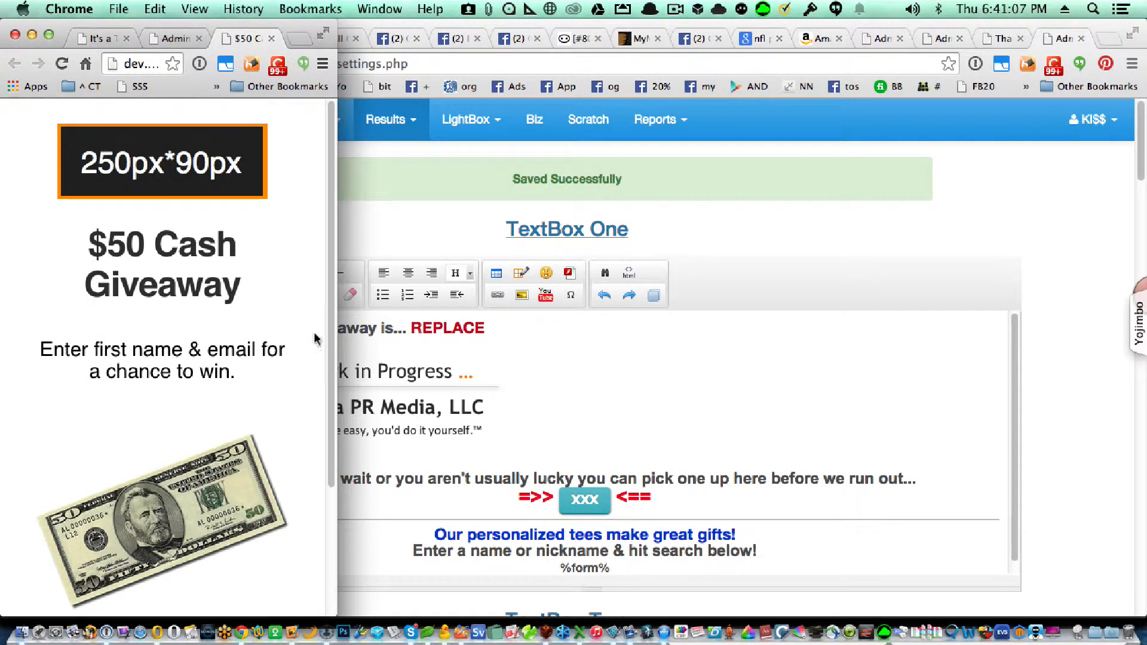
drag(339, 328, 1145, 406)
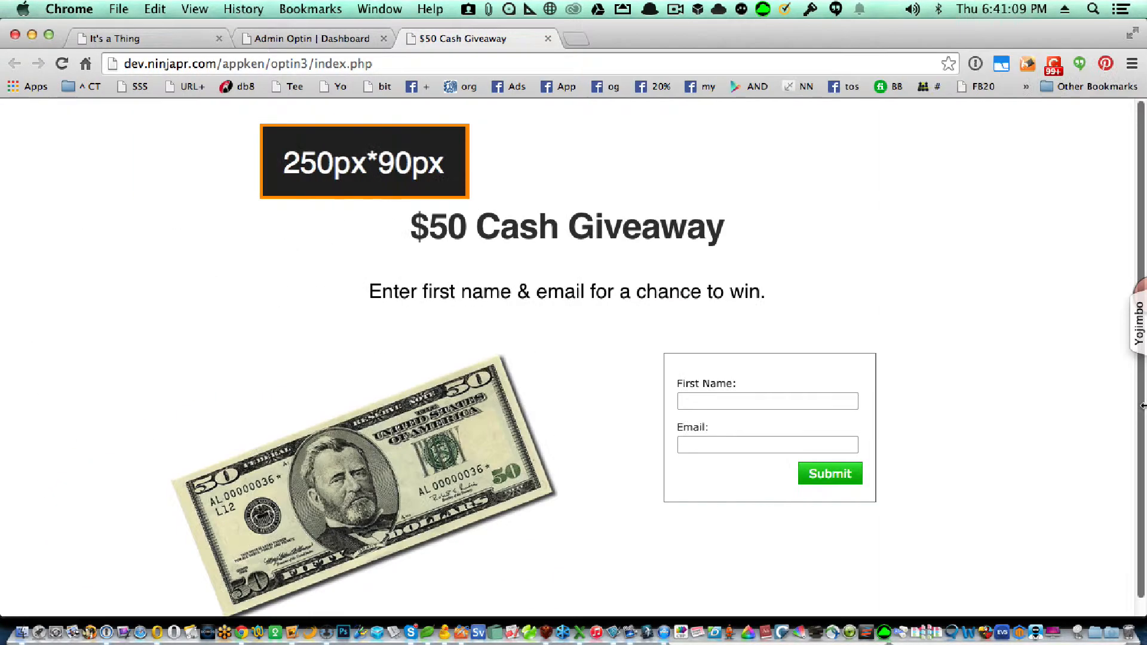
Submit a test first name and email, view thanks.php, then return to the dashboard tab
click(746, 398)
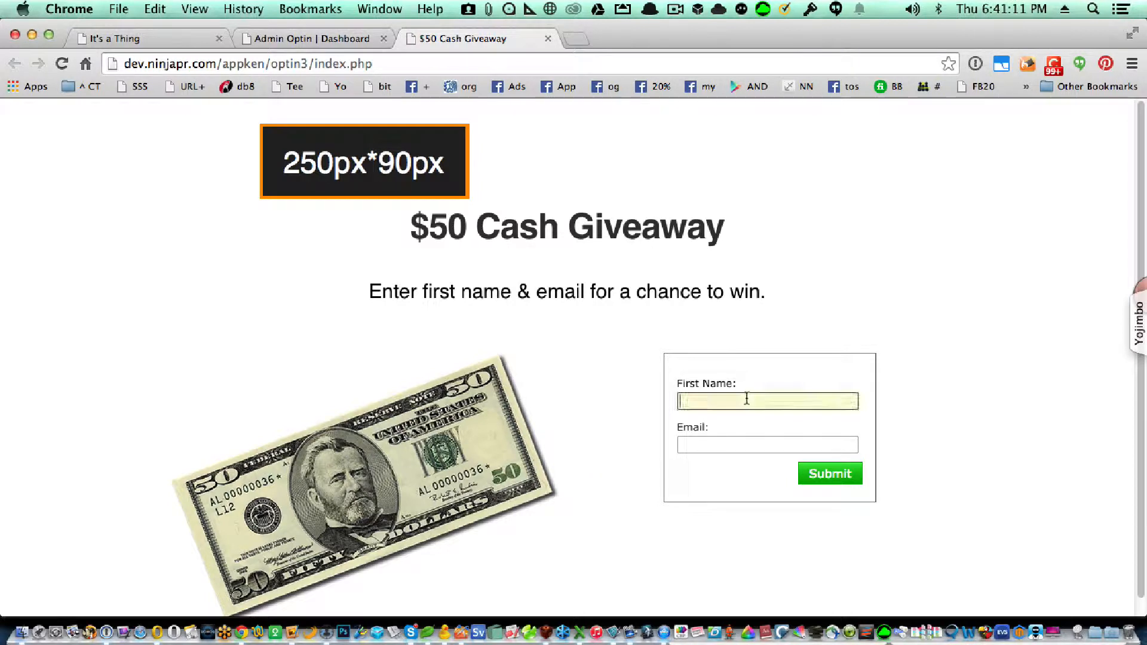
text(Ron)
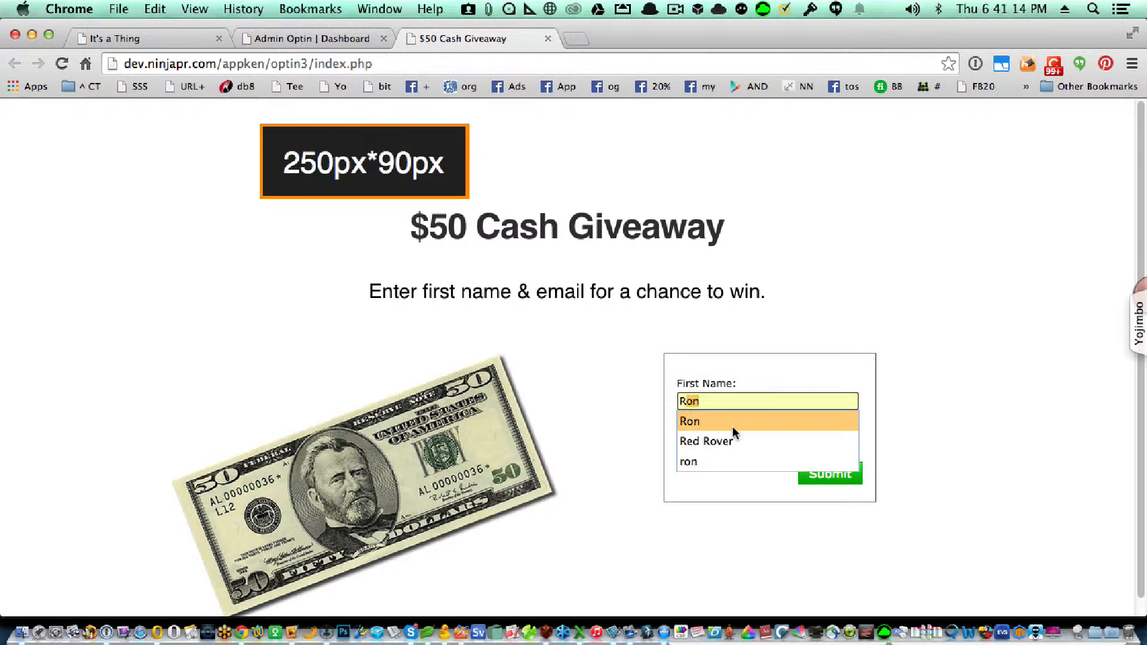
click(732, 425)
click(729, 444)
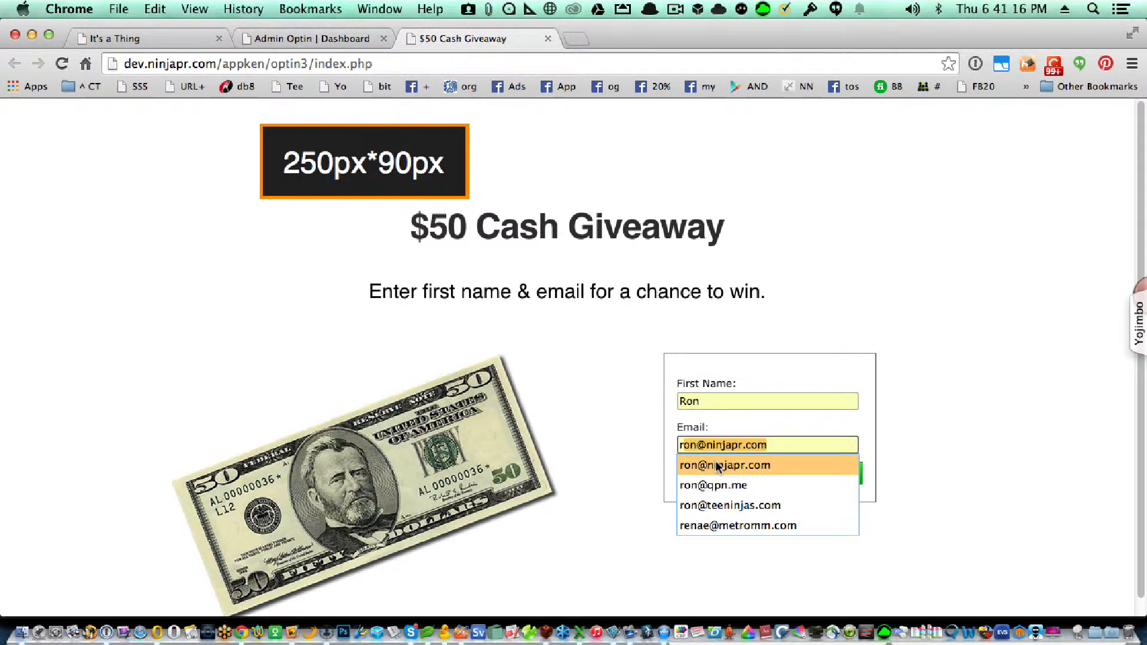
click(720, 463)
click(814, 469)
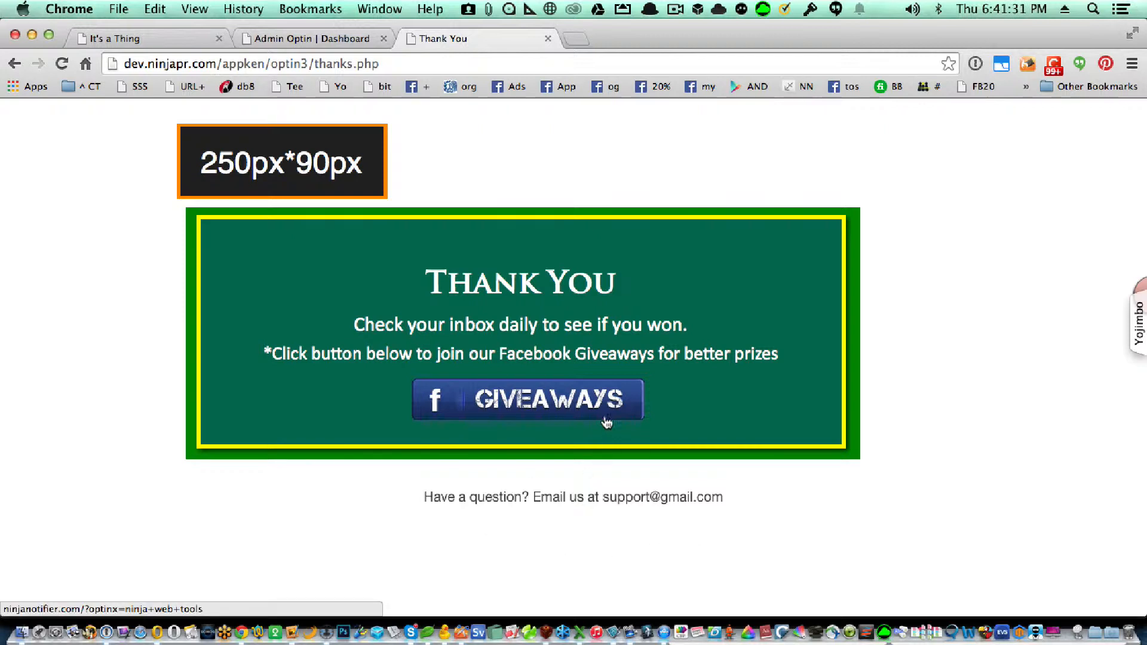
click(325, 39)
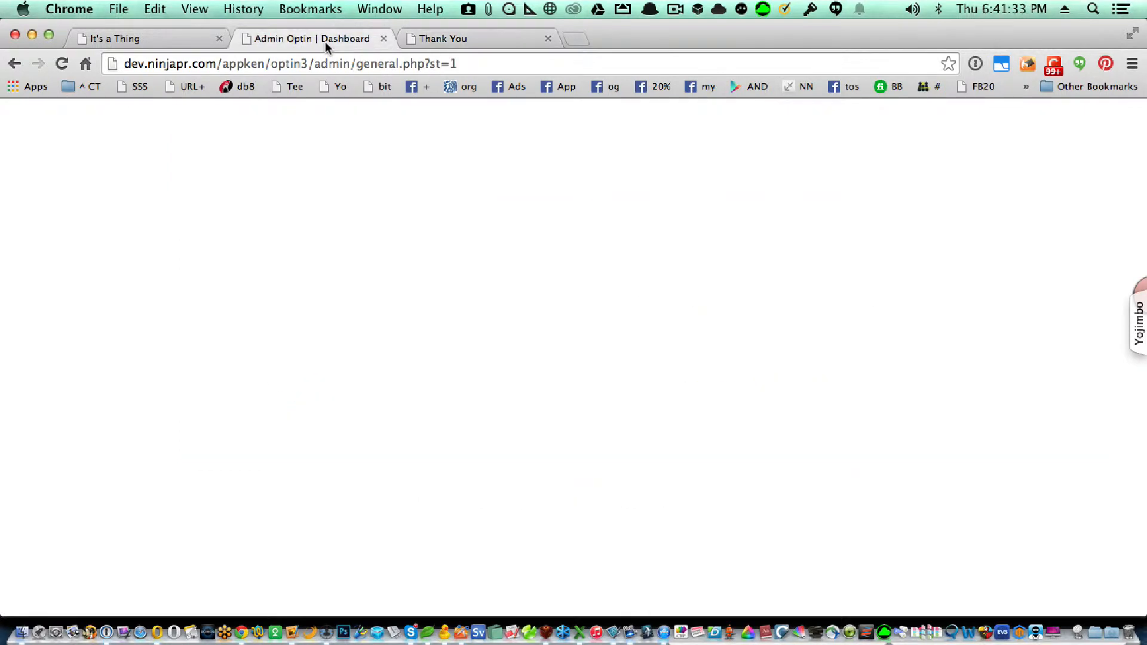
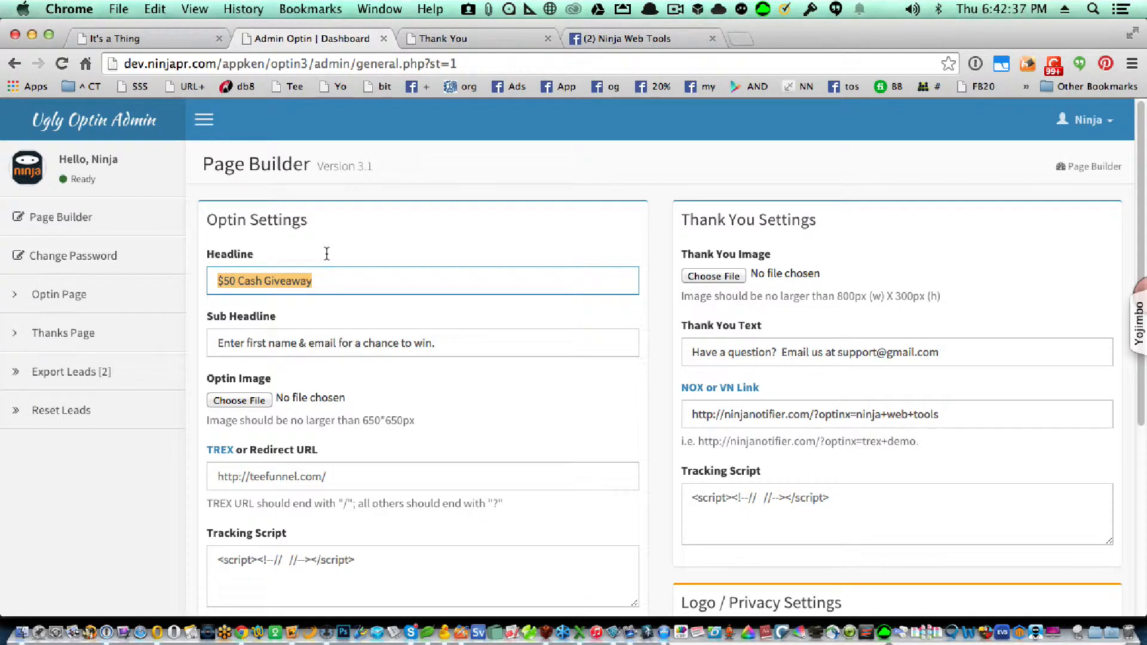
click(329, 276)
click(522, 401)
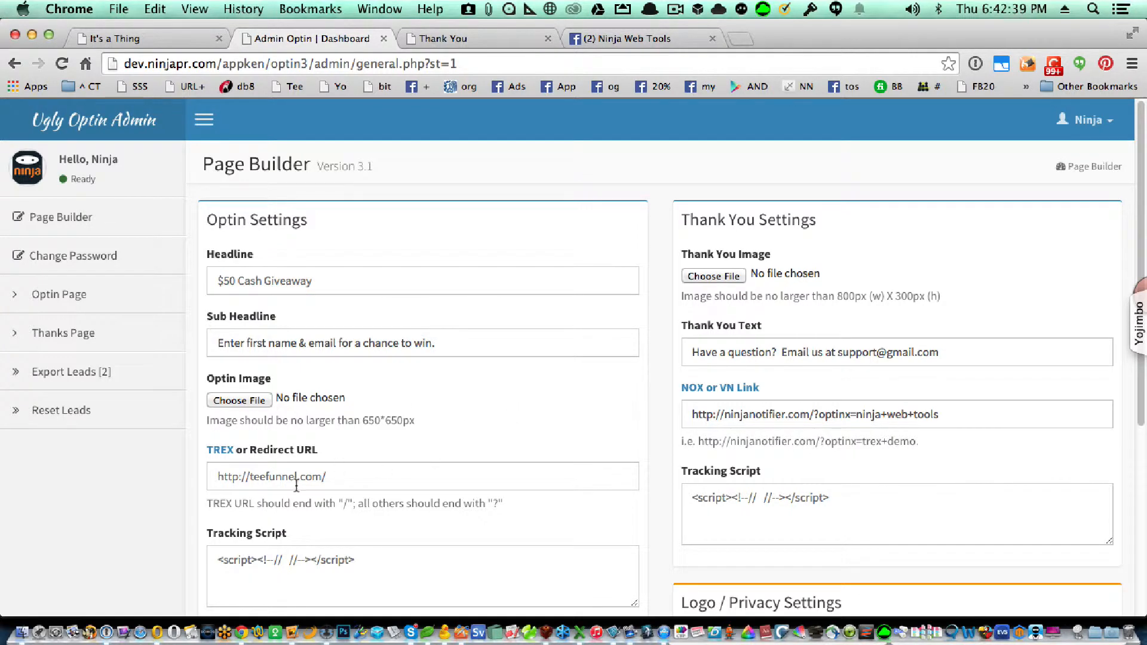
click(371, 478)
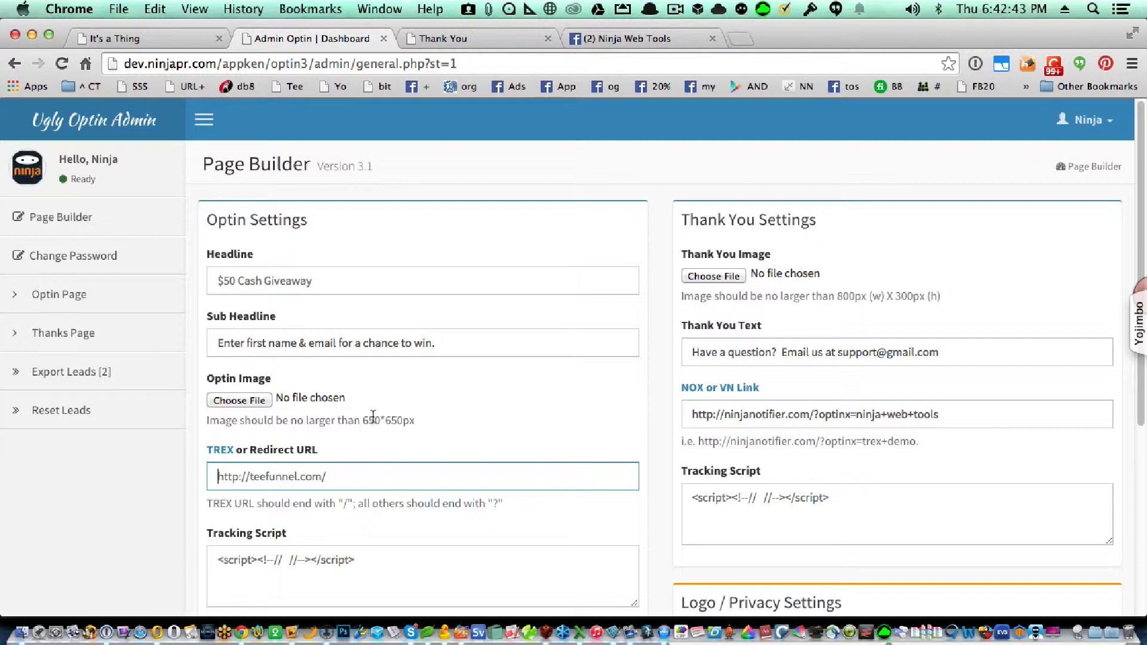
click(335, 479)
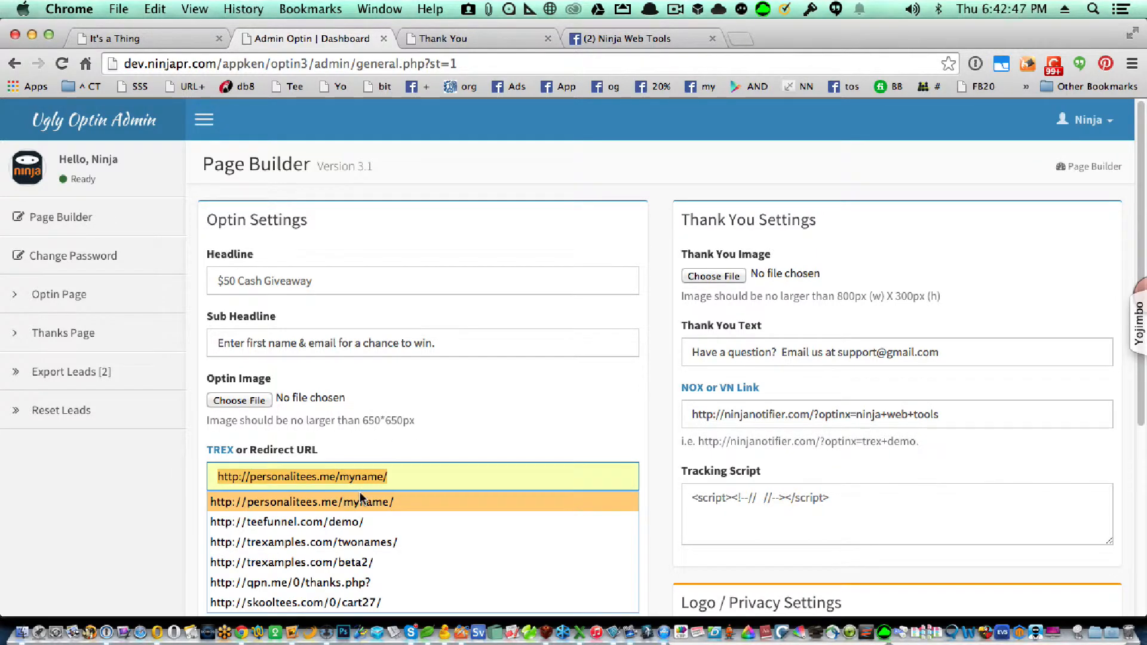
click(370, 562)
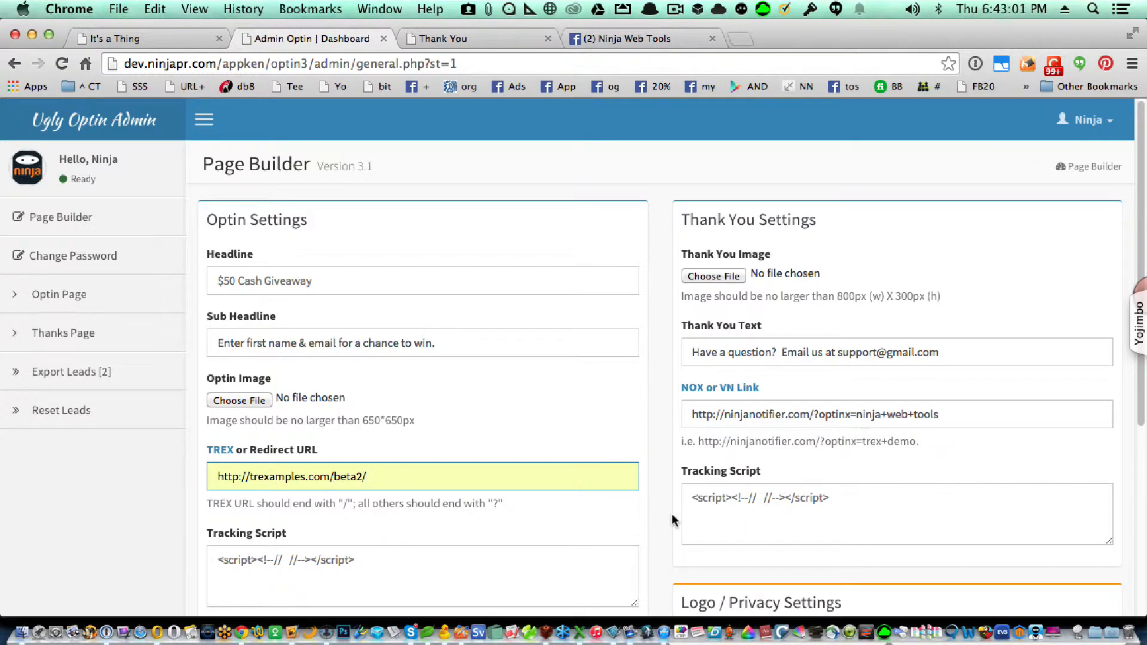
Collect first name, last name and email, and submit the Page Builder settings
scroll(650, 515, down, 5)
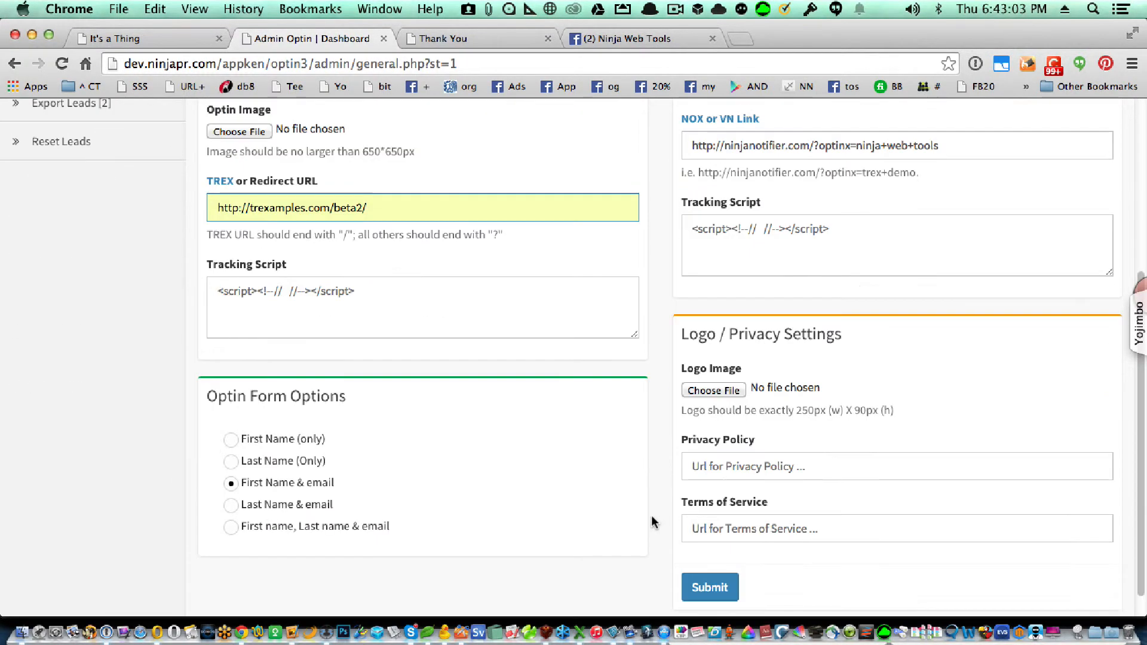
click(247, 531)
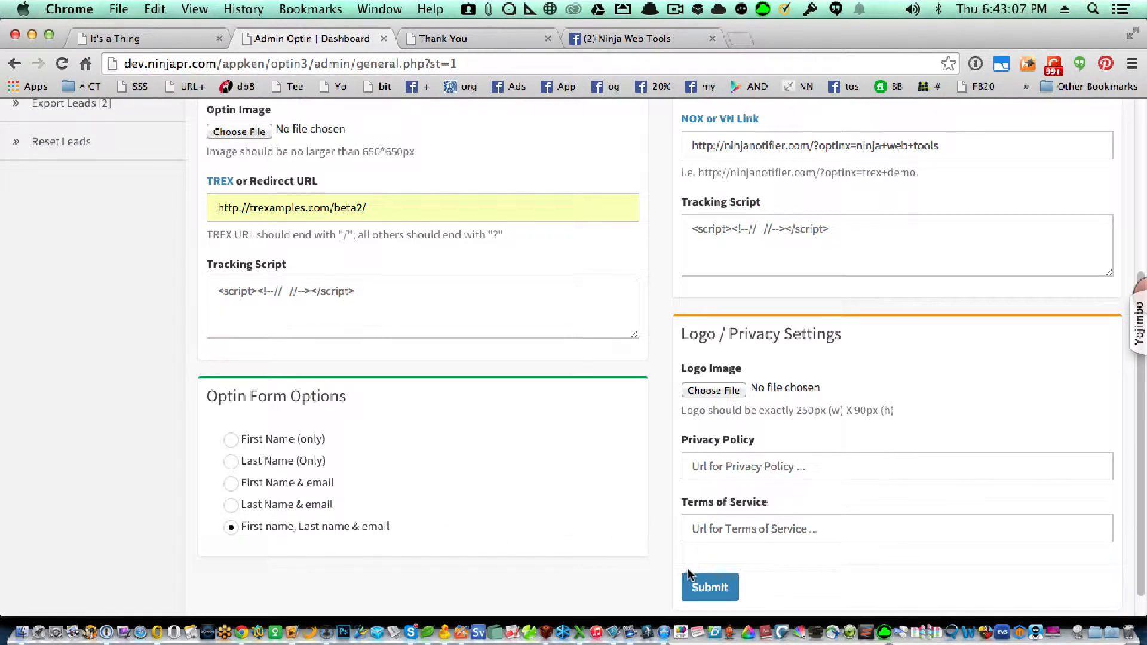
click(704, 585)
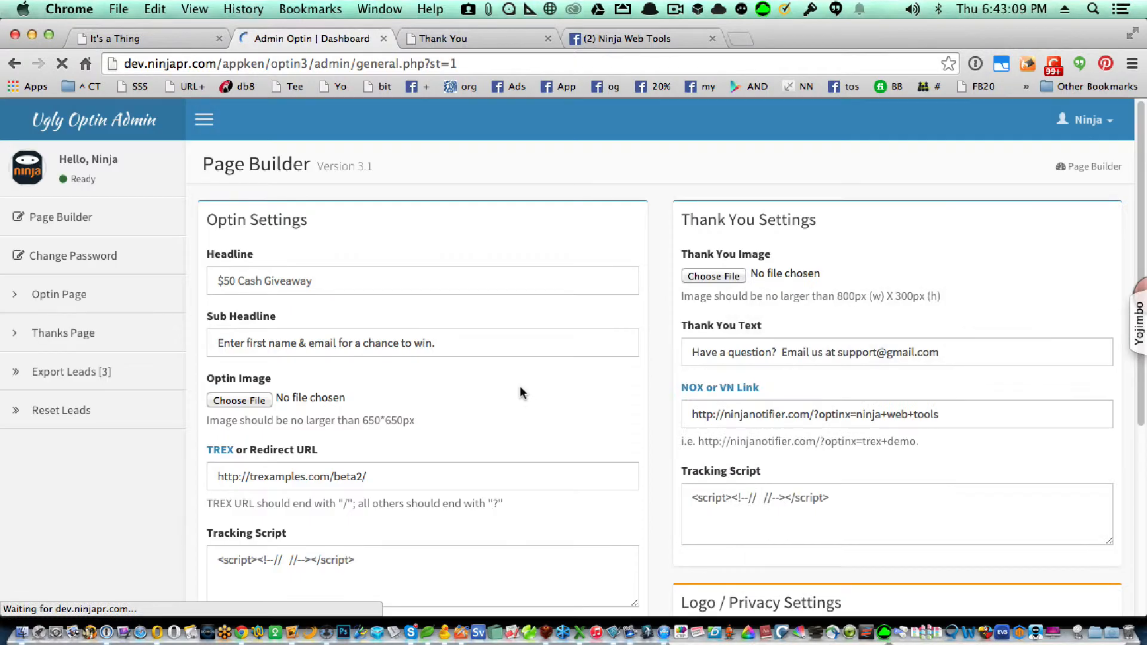
Open the live optin page and autofill the form with a saved contact
click(67, 293)
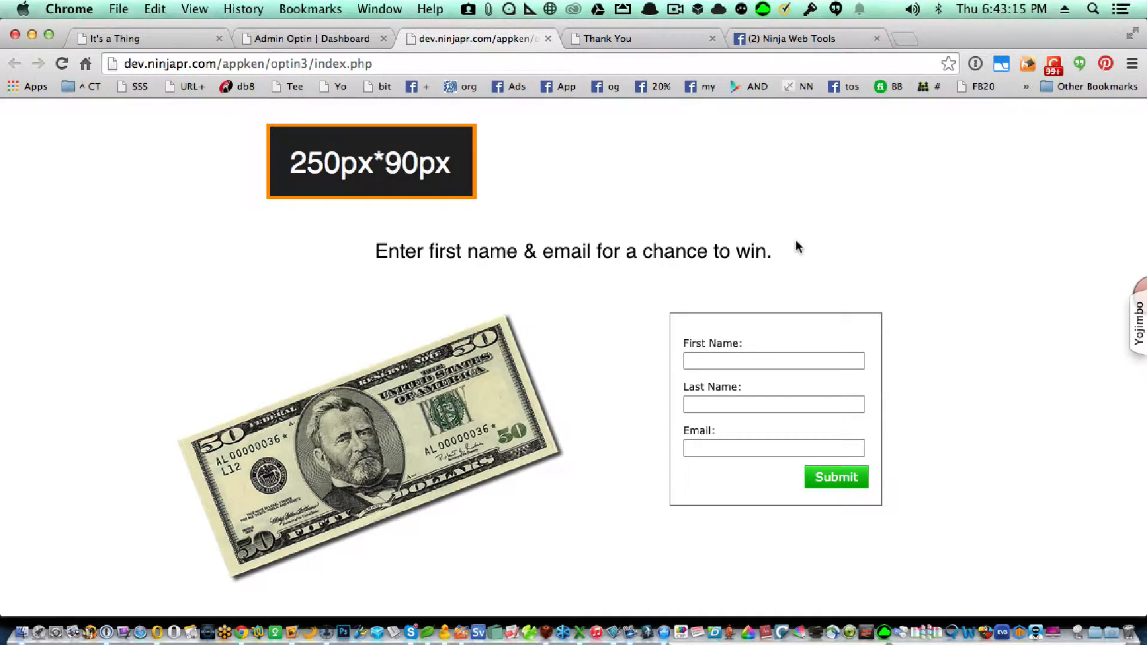
click(743, 361)
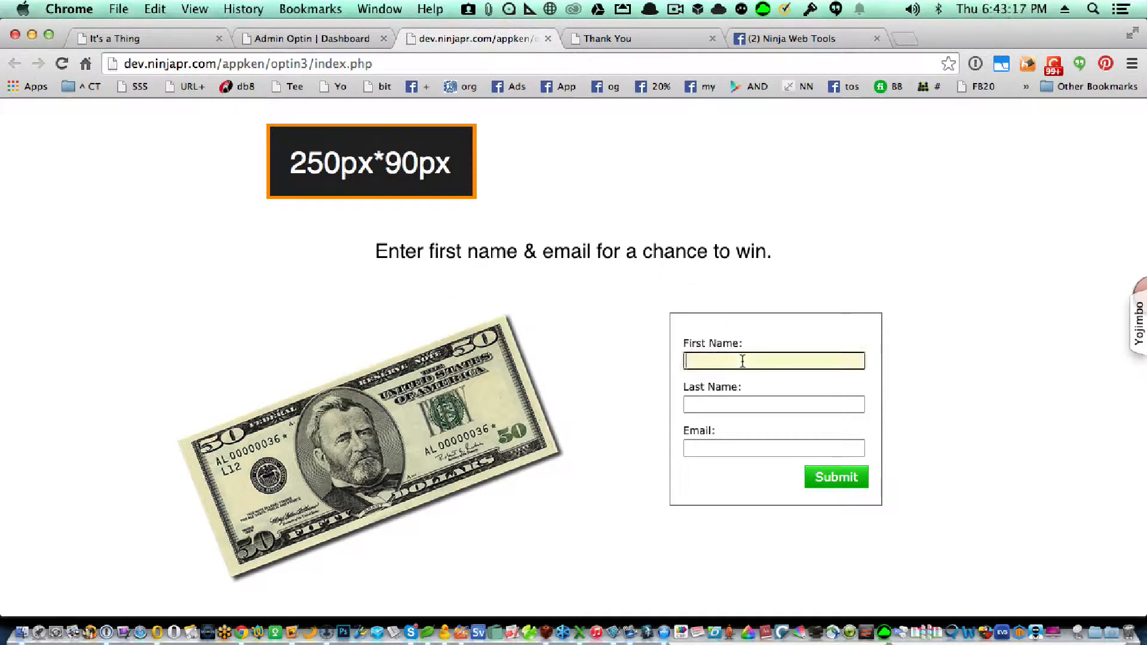
text(Ron)
click(736, 374)
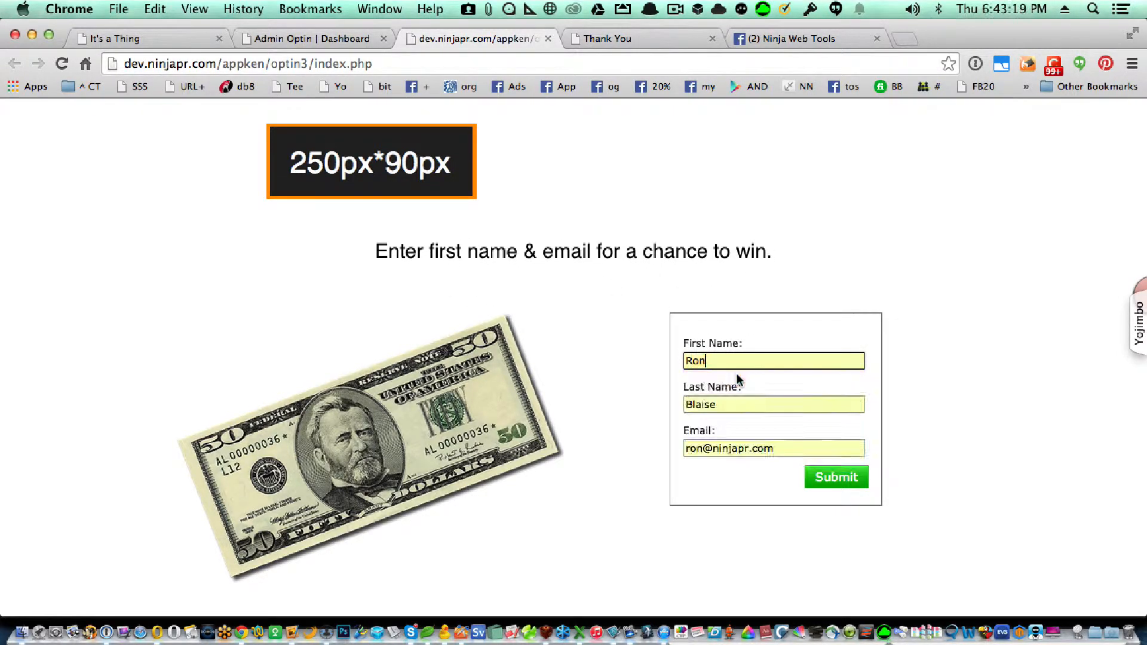
Replace the form entries with a test first name, last name and email address
double_click(729, 361)
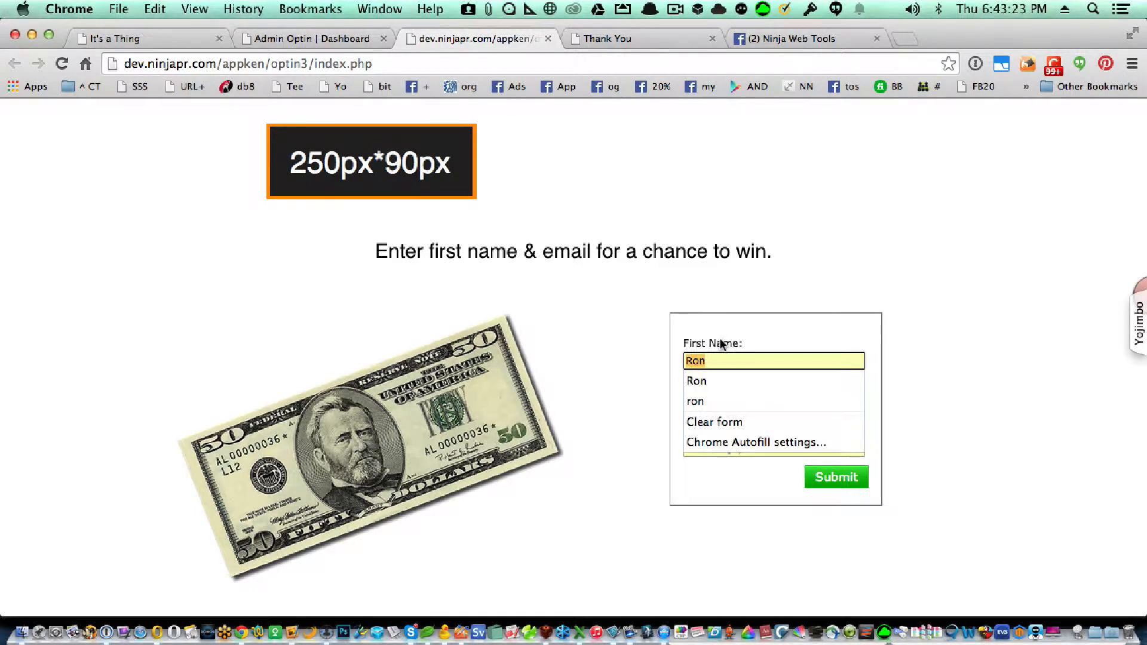
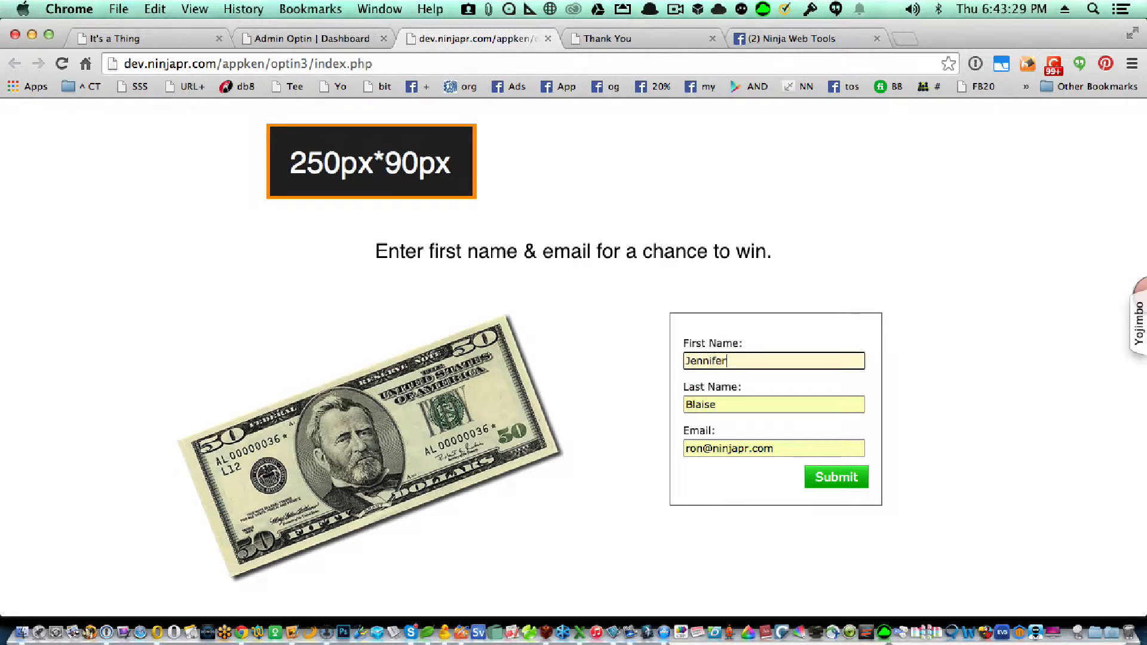
key(Tab)
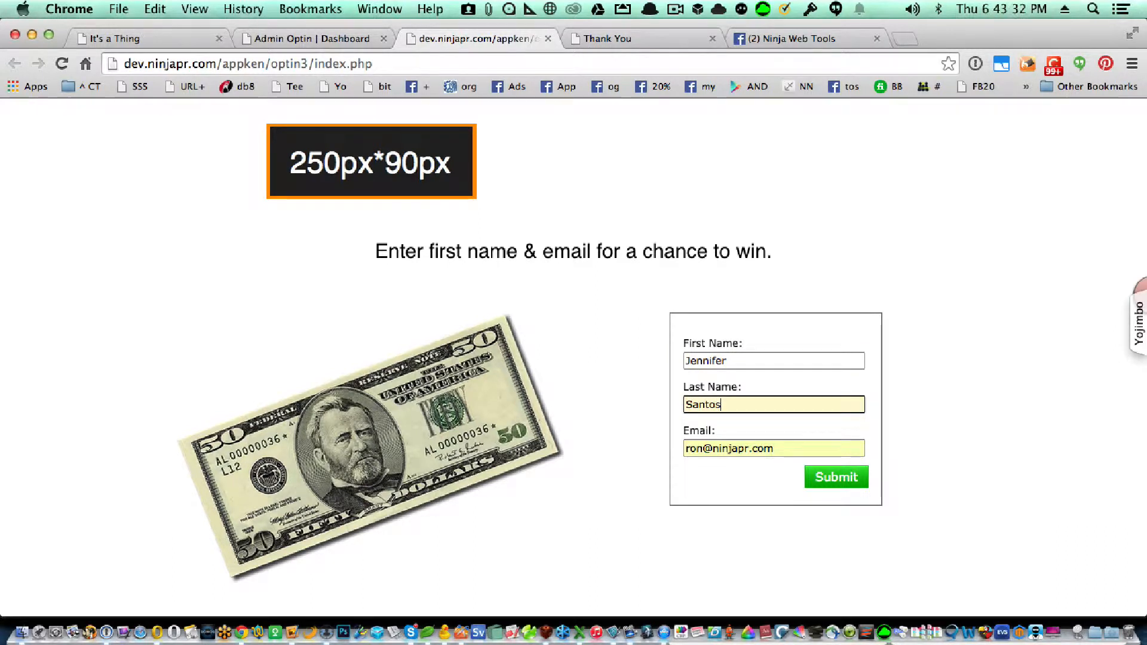
key(Tab)
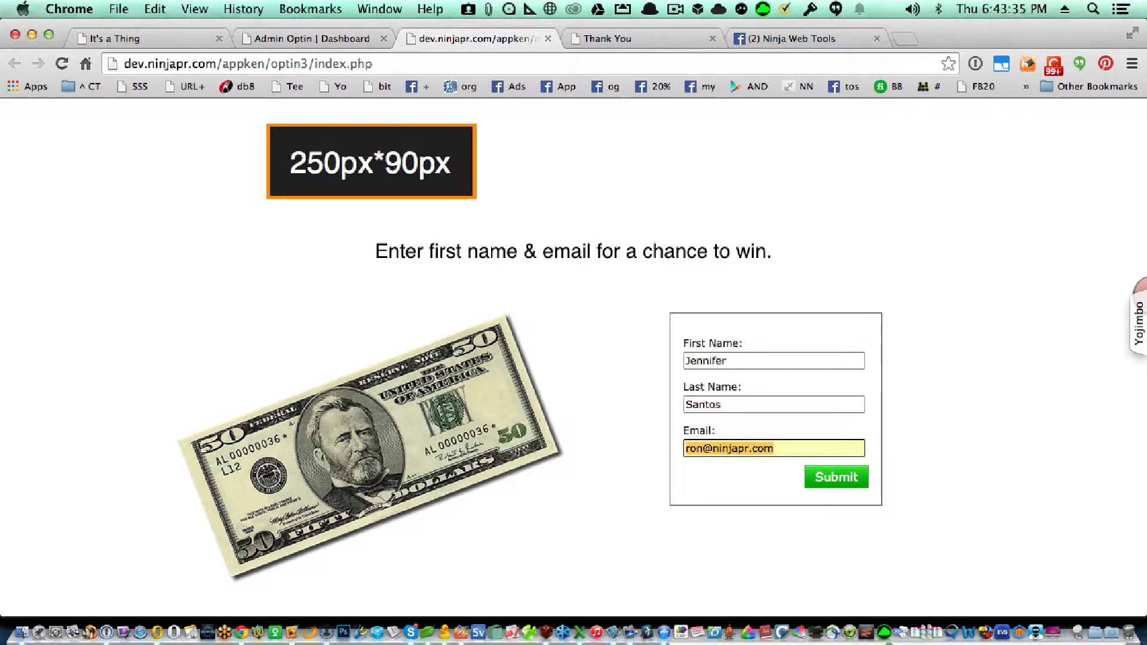
text(j)
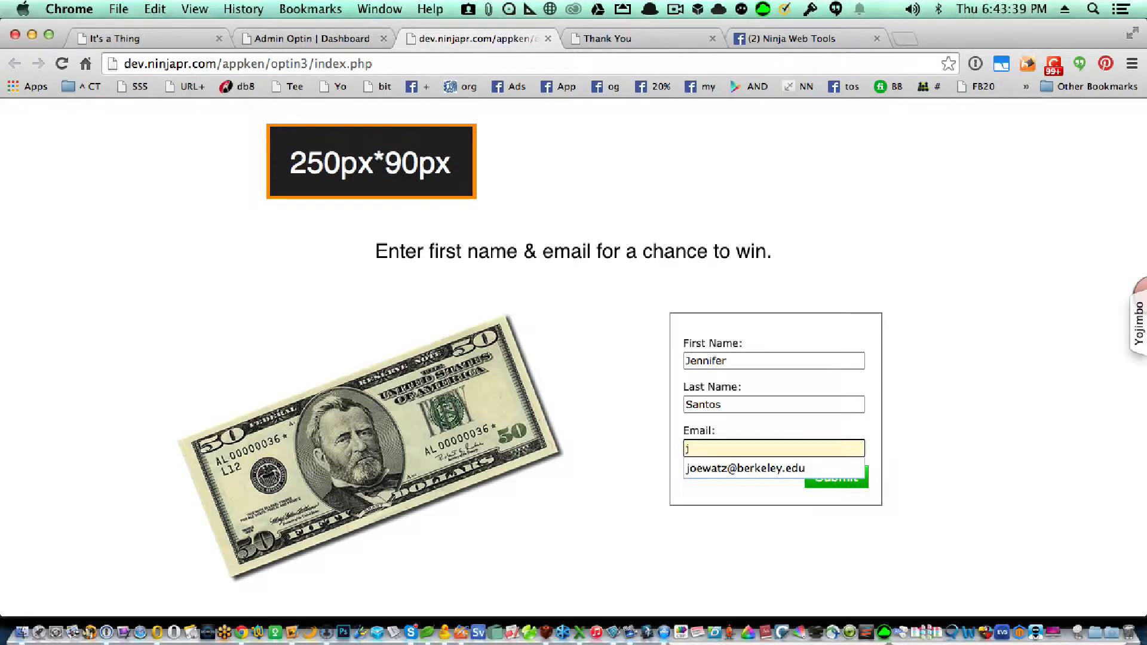
key(BackSpace)
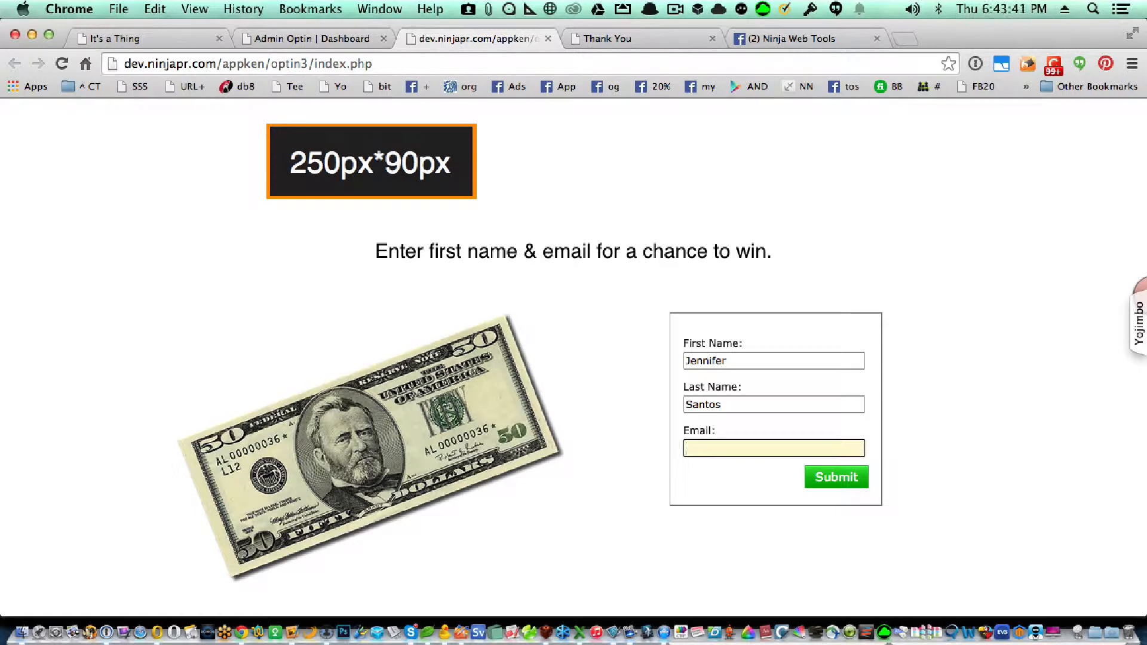
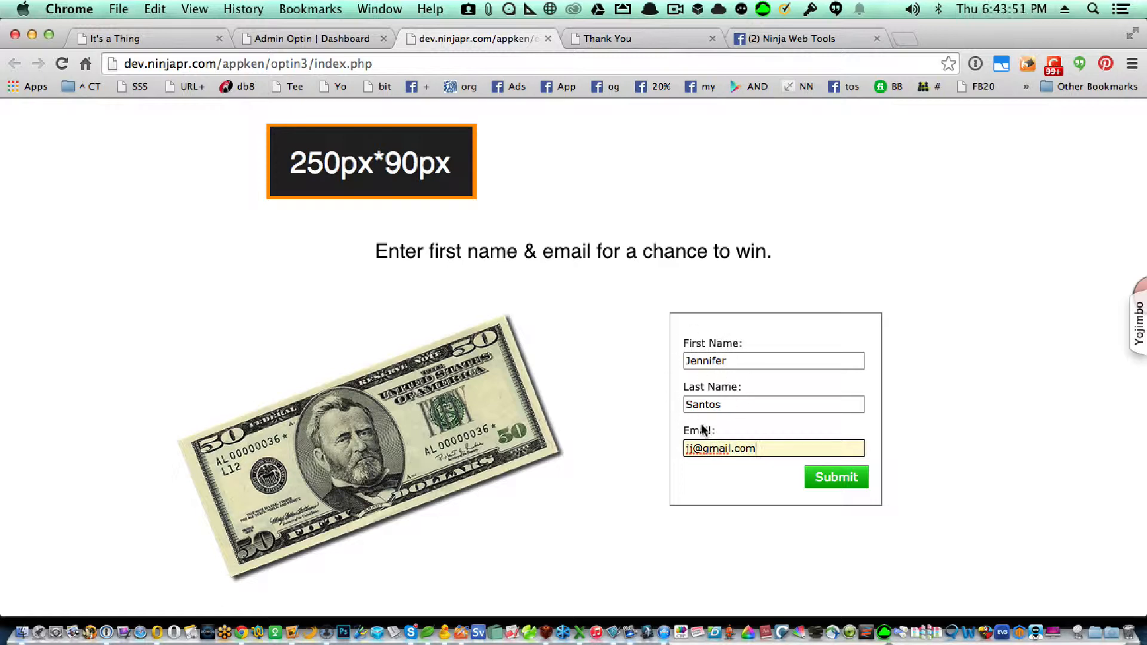
Submit the test optin and land on the name-personalised TeeHeeHee t-shirt product page
click(836, 476)
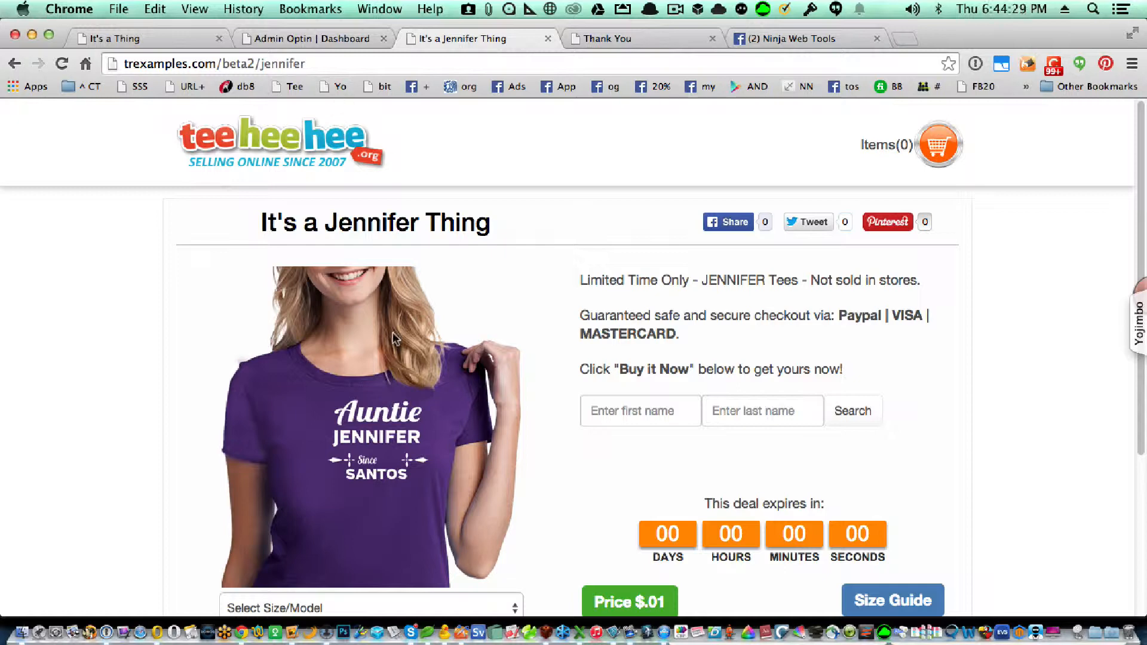
Back in the Page Builder, replace the redirect URL with the autocompleted google.com address
click(328, 38)
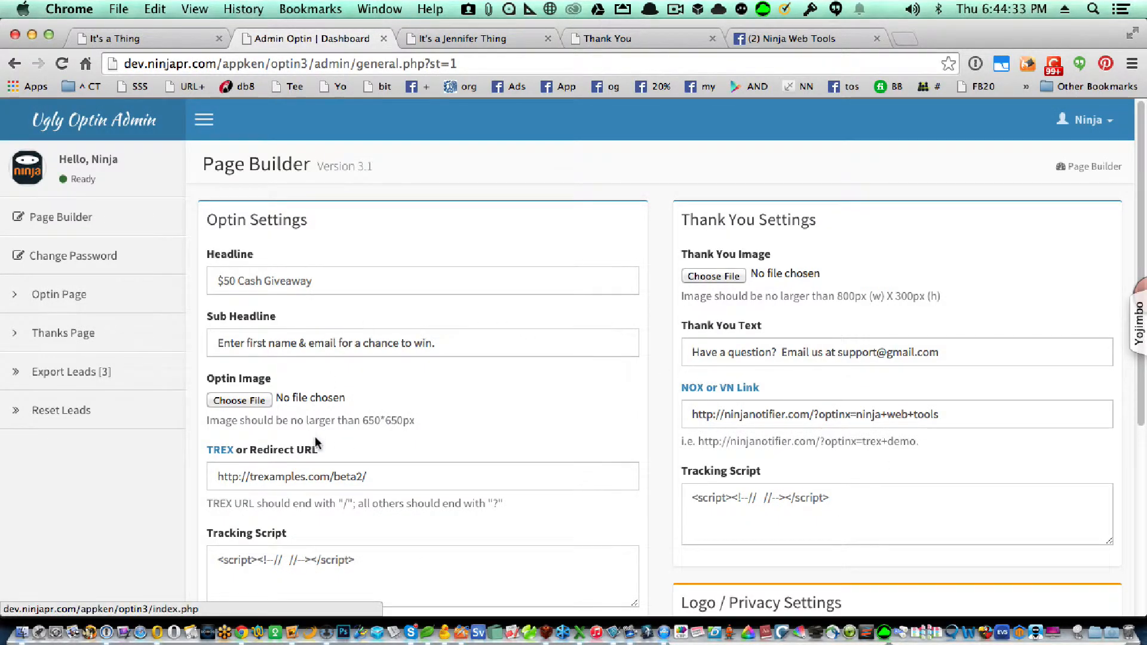
click(436, 475)
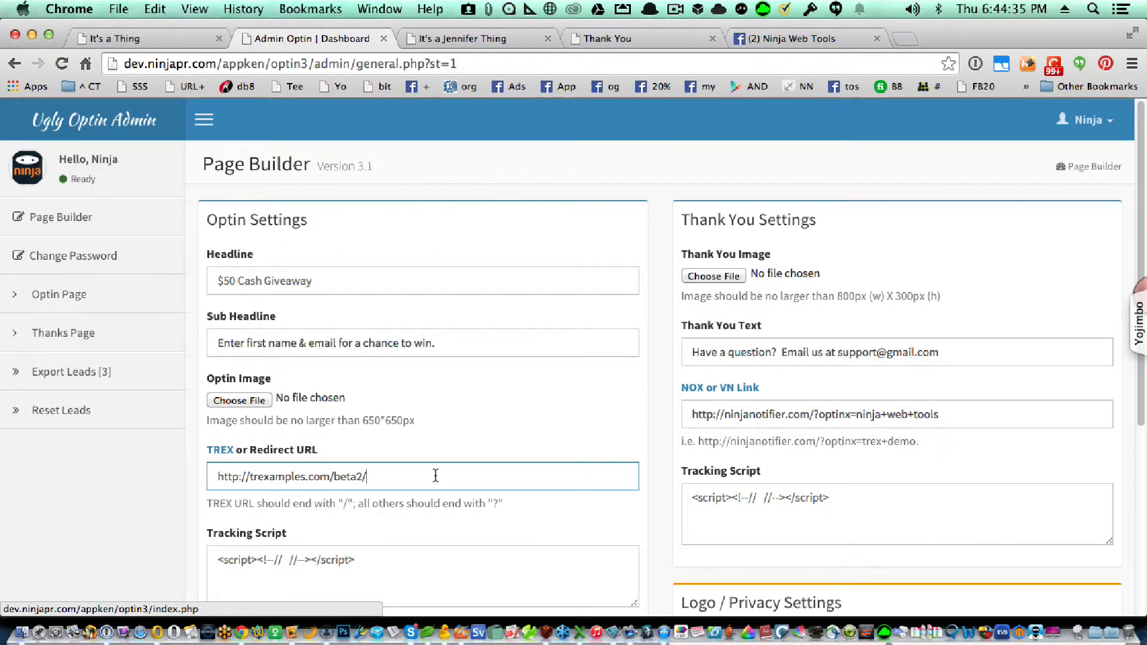
triple_click(435, 475)
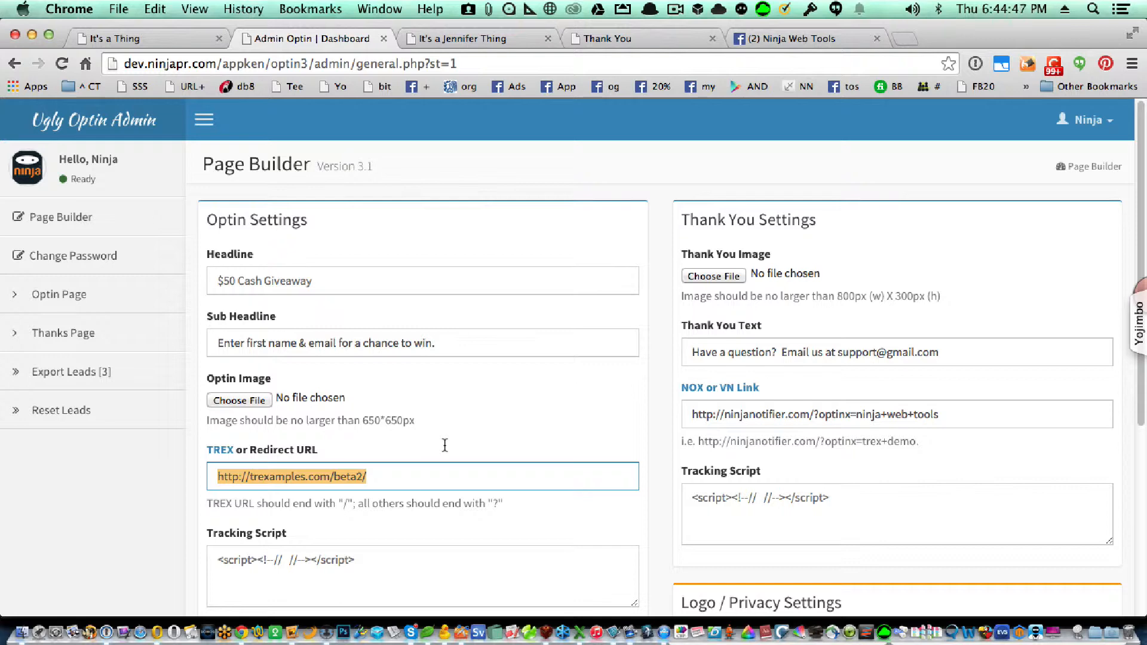
text(htp)
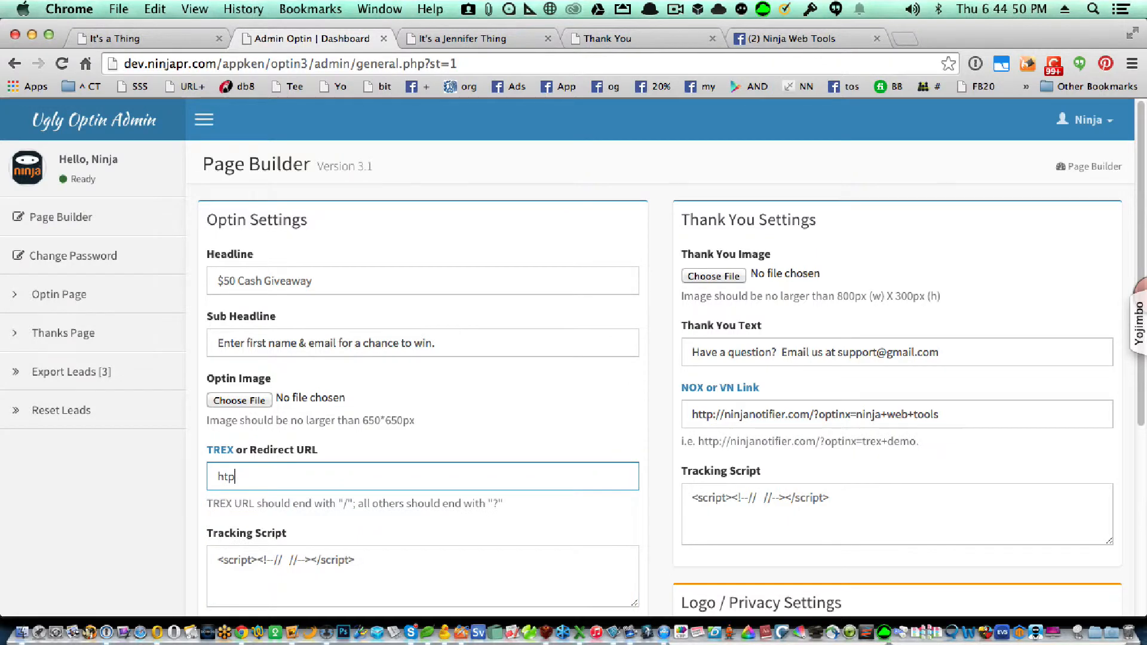
key(BackSpace)
text(tp)
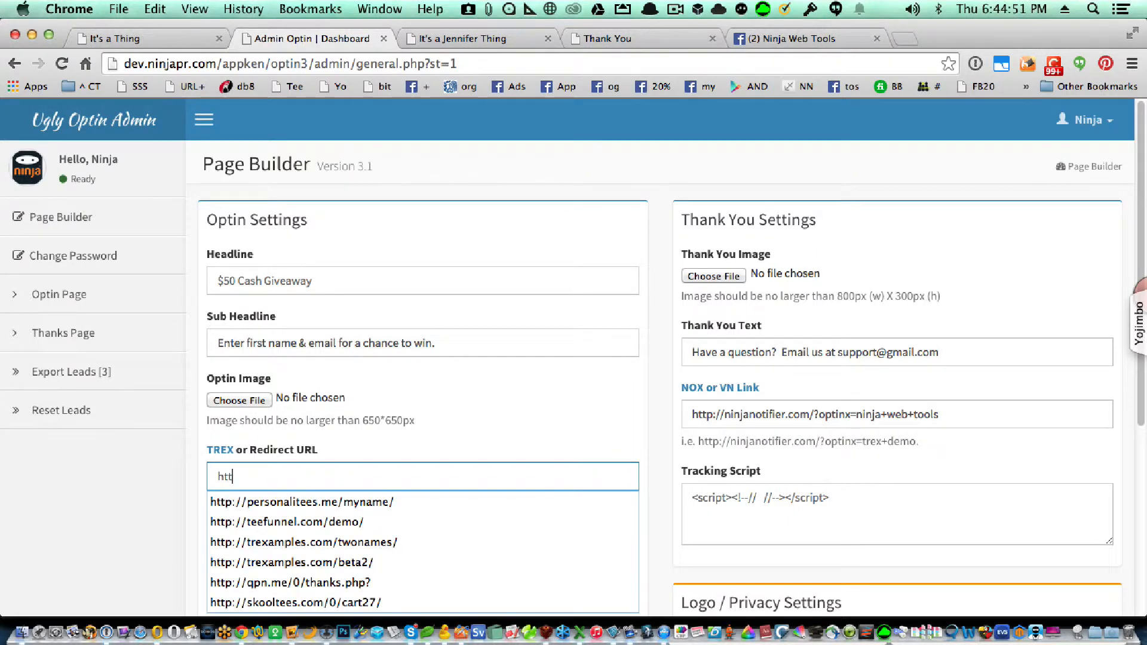
text(://g)
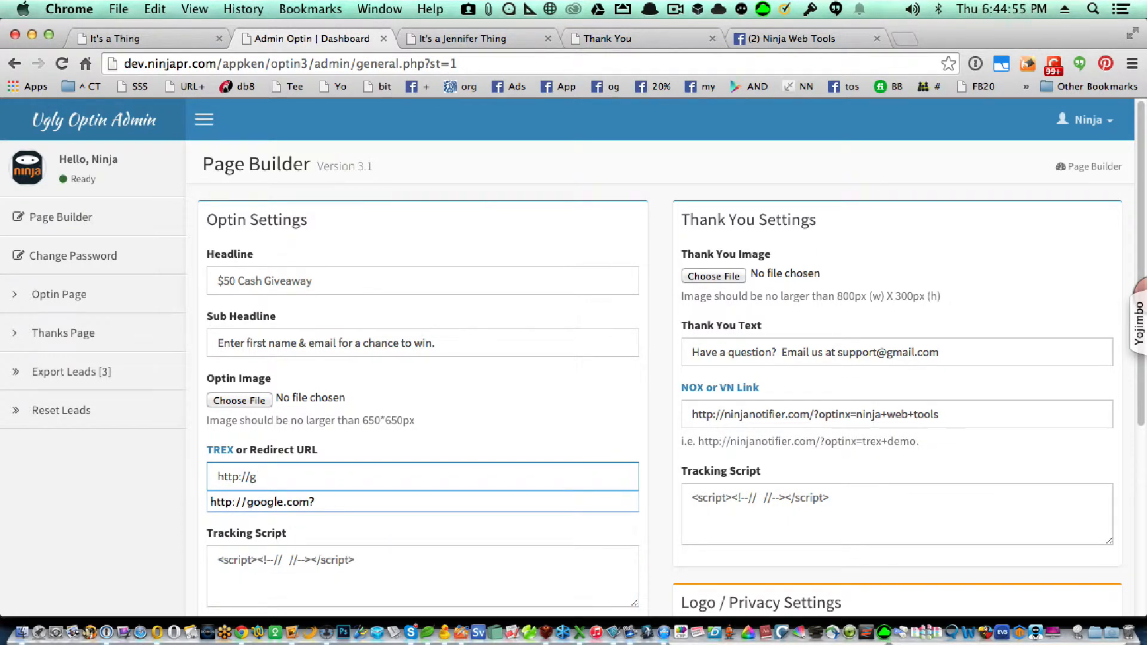
key(Down)
key(Return)
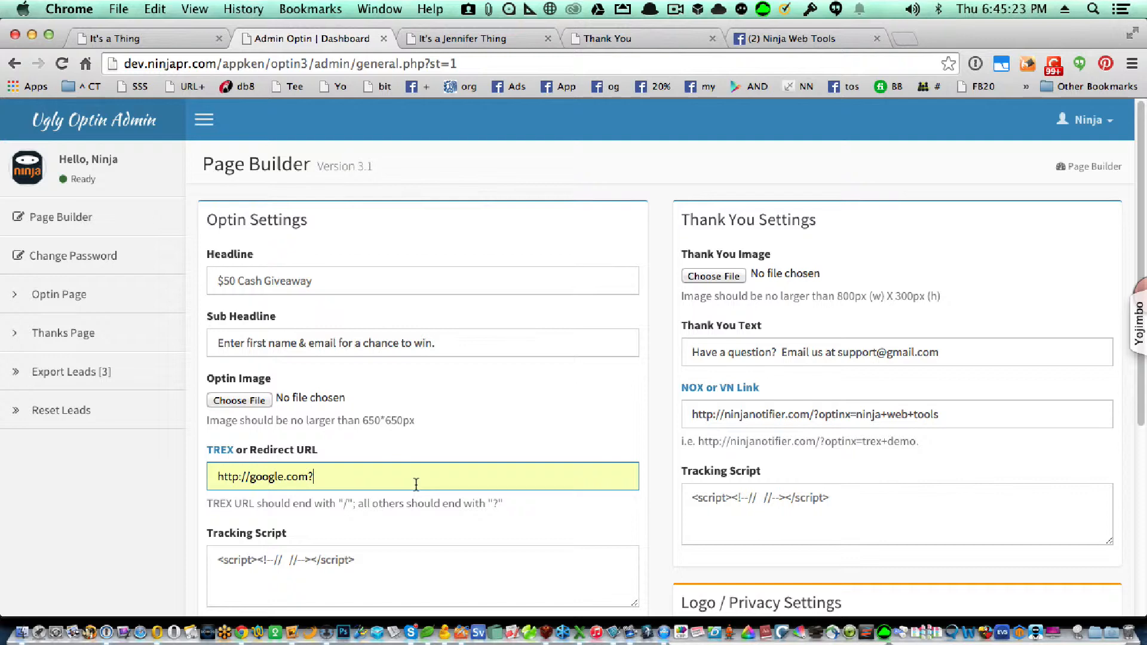
text(q)
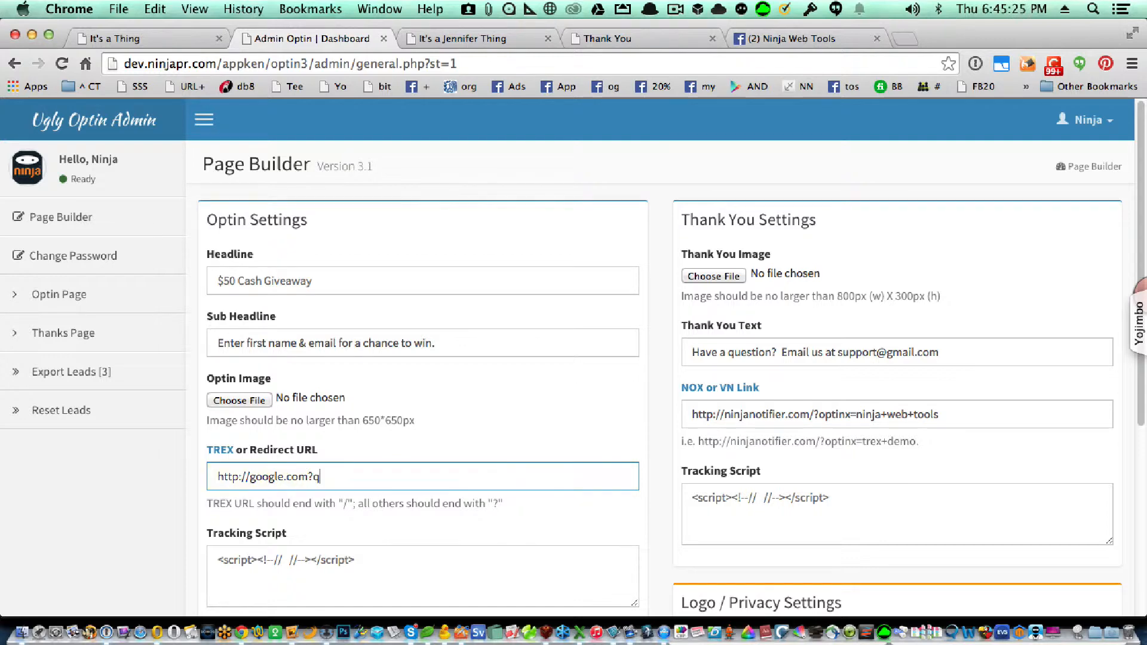
text(=go)
key(BackSpace)
key(BackSpace)
text(dogs&)
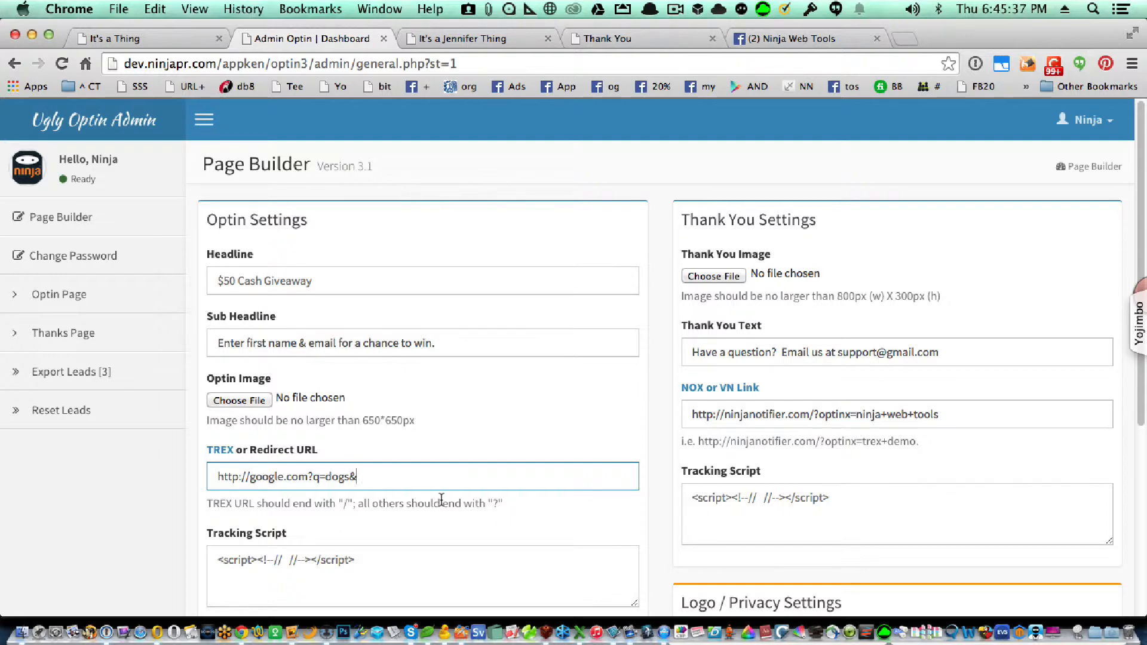
key(BackSpace)
key(BackSpace)
key(BackSpace)
key(BackSpace)
key(BackSpace)
key(BackSpace)
key(BackSpace)
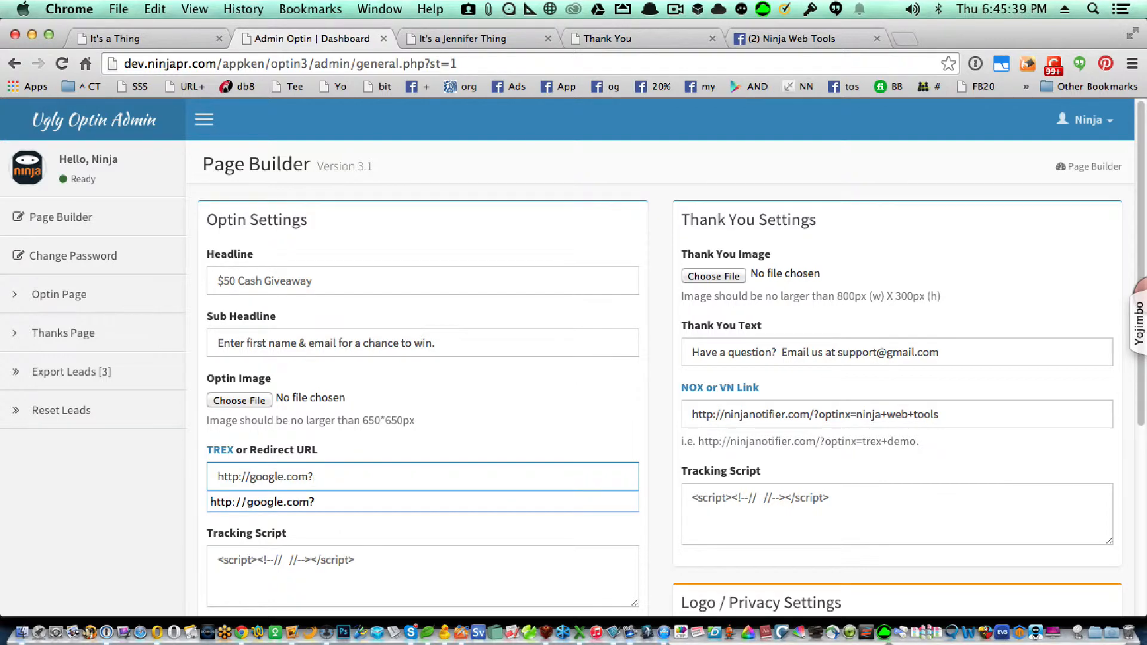
click(525, 448)
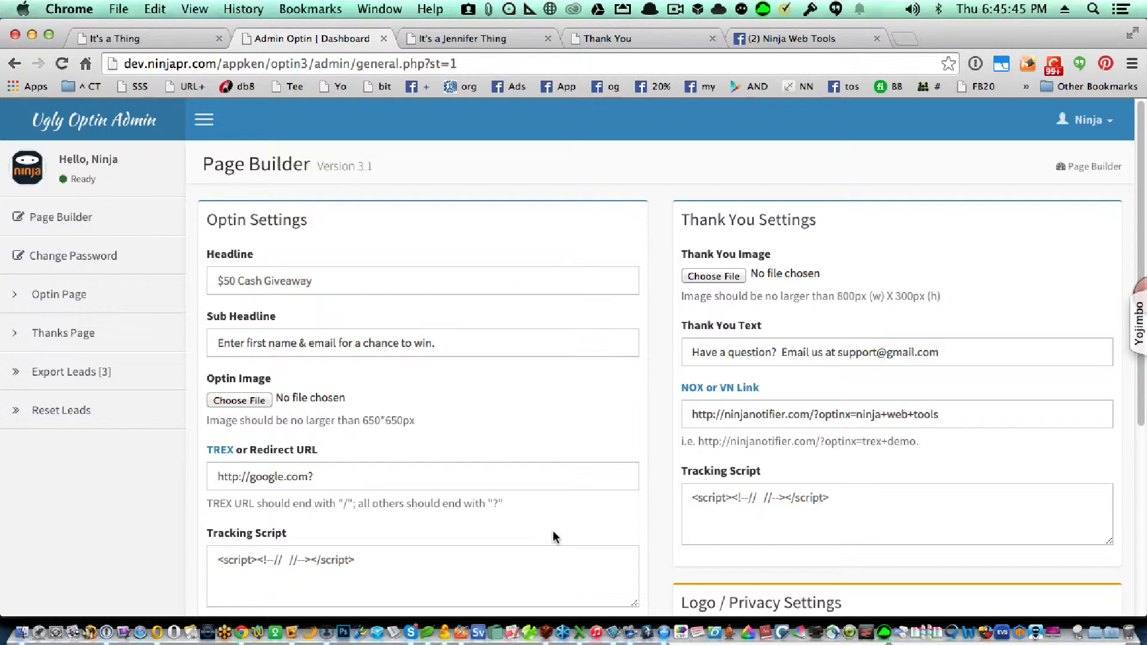
scroll(601, 534, down, 1)
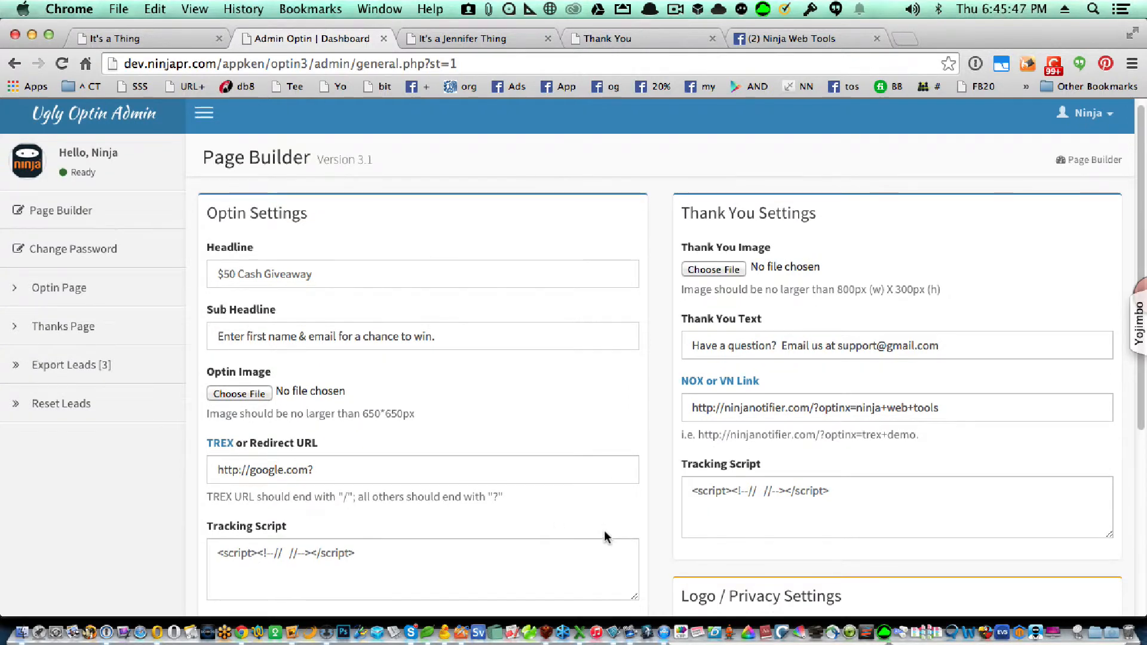
scroll(660, 529, down, 6)
Save the Google redirect, then submit the live optin form with a saved contact's details
click(722, 575)
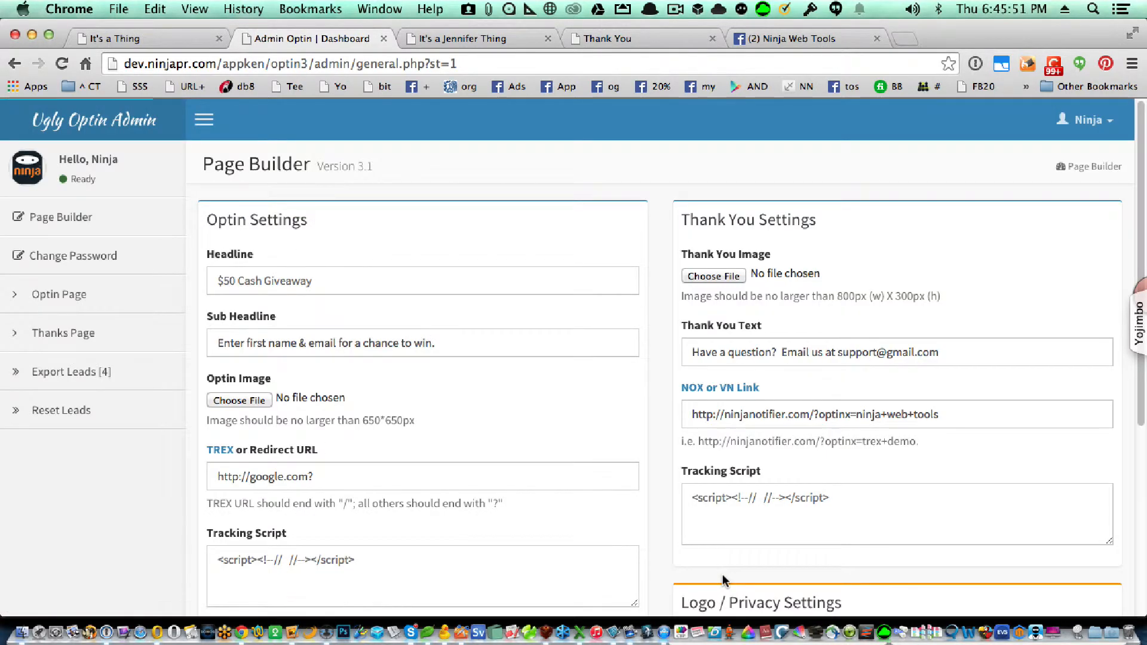
click(83, 293)
click(710, 358)
text(r)
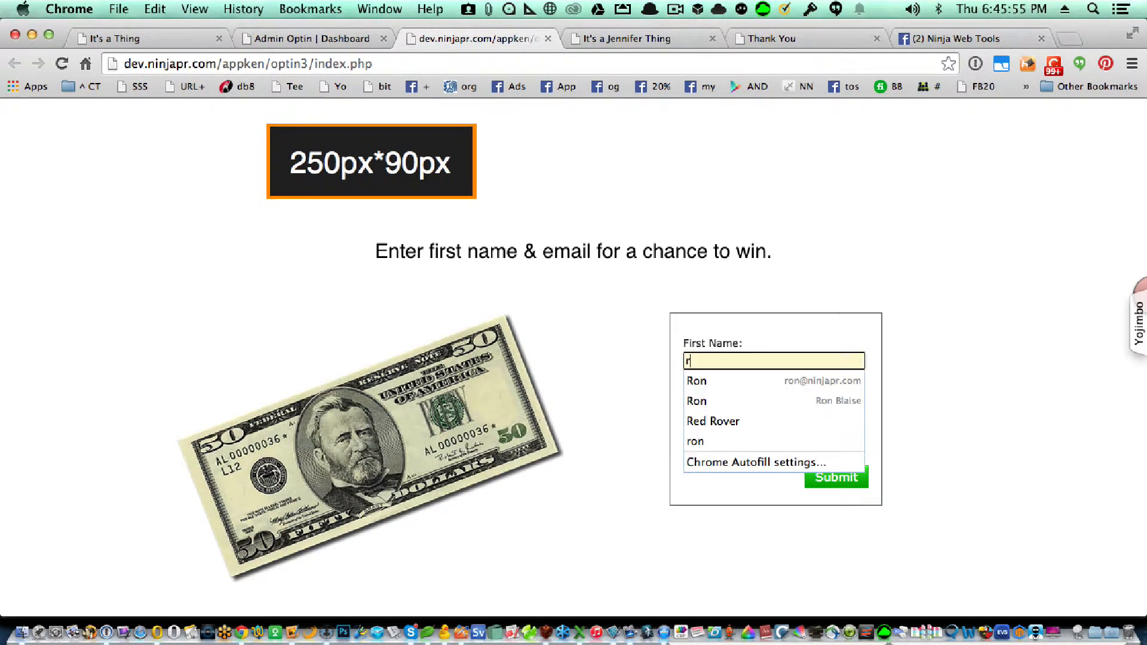
click(719, 381)
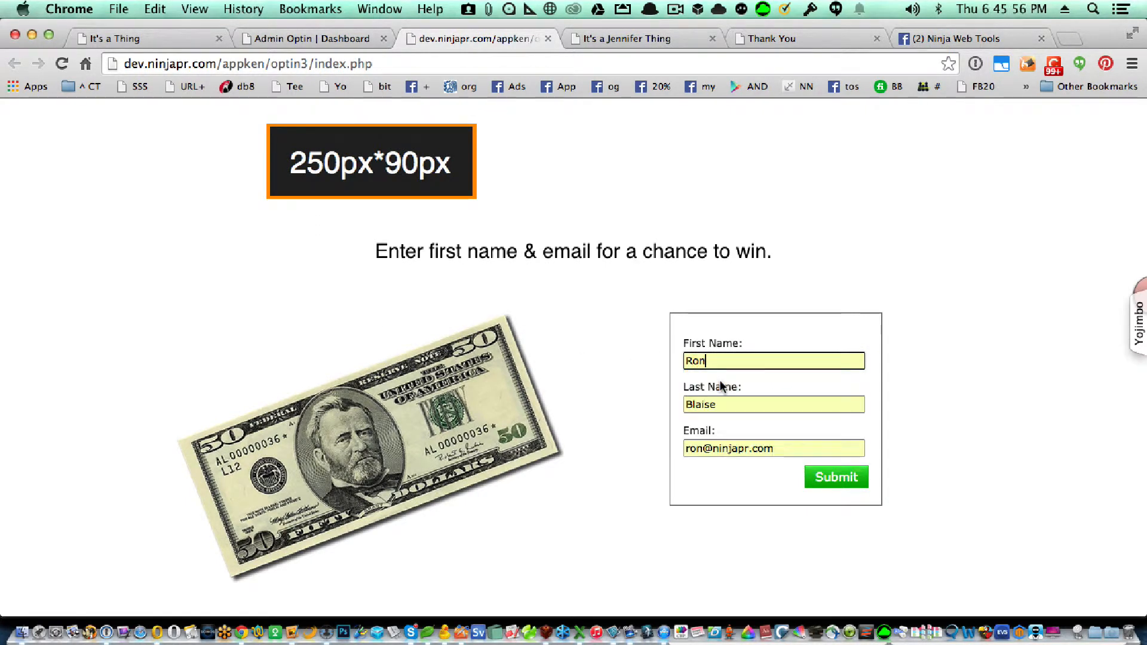
click(848, 478)
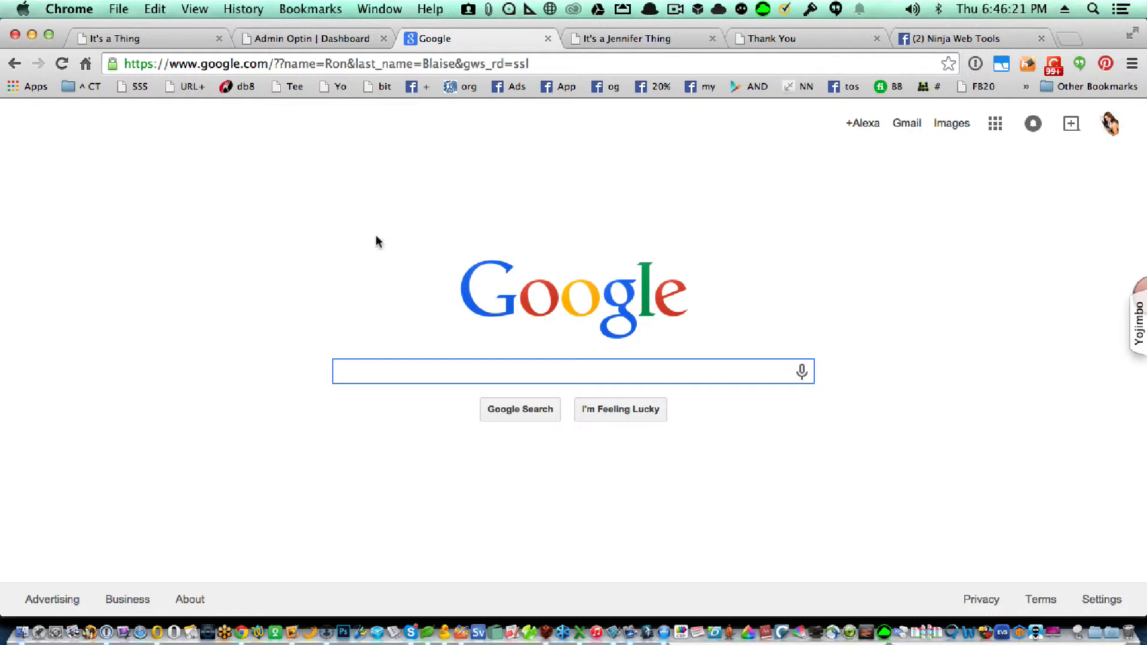
Switch back to the Admin Optin | Dashboard tab
click(310, 39)
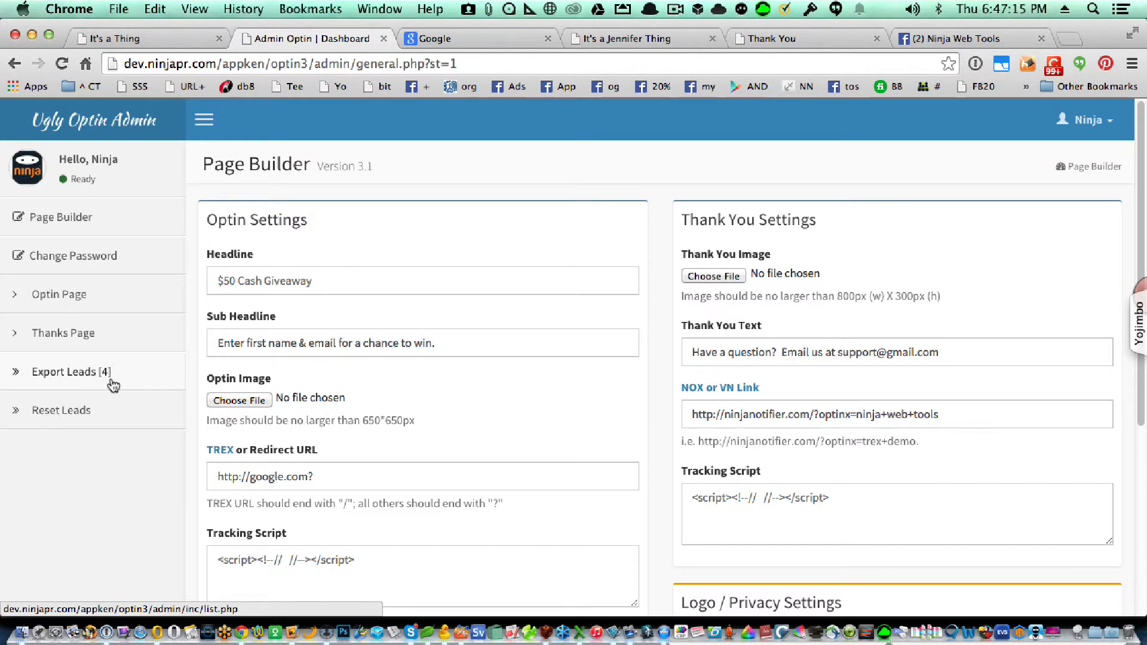
Reload to see five leads, reset the leads to zero, and reopen the Page Builder
click(62, 65)
click(81, 410)
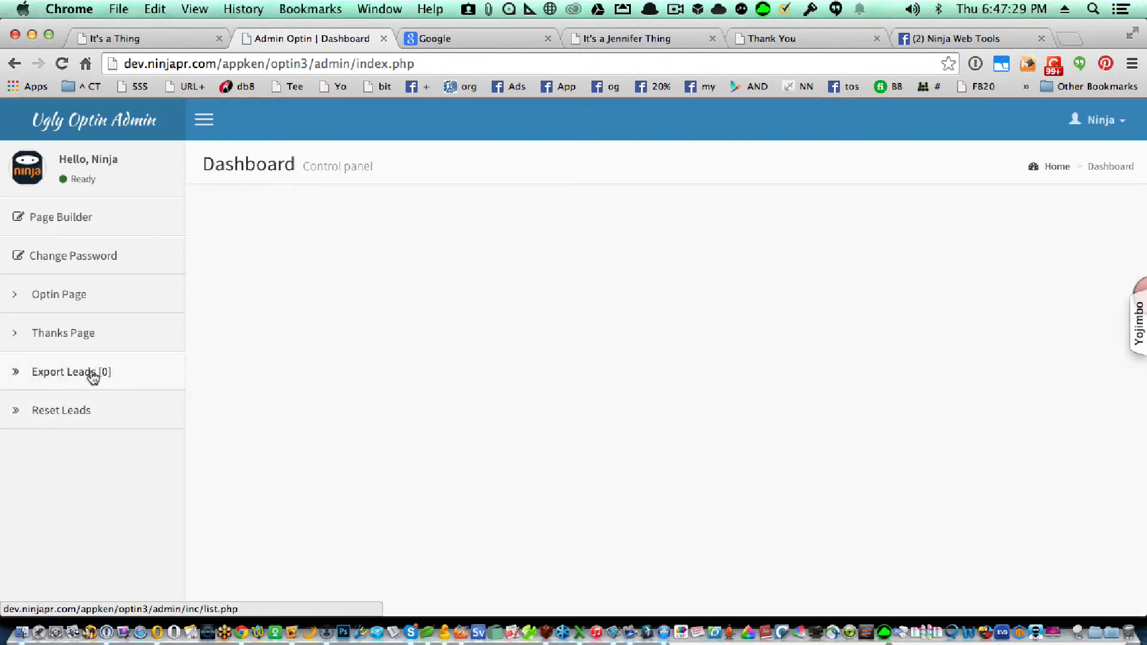
click(88, 218)
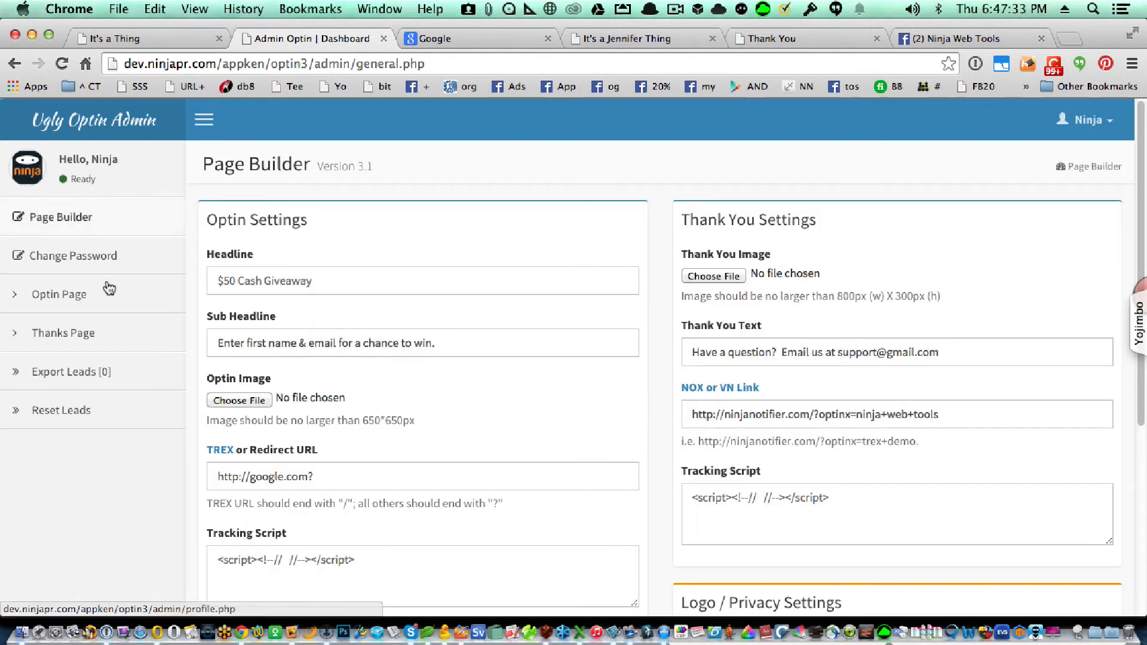